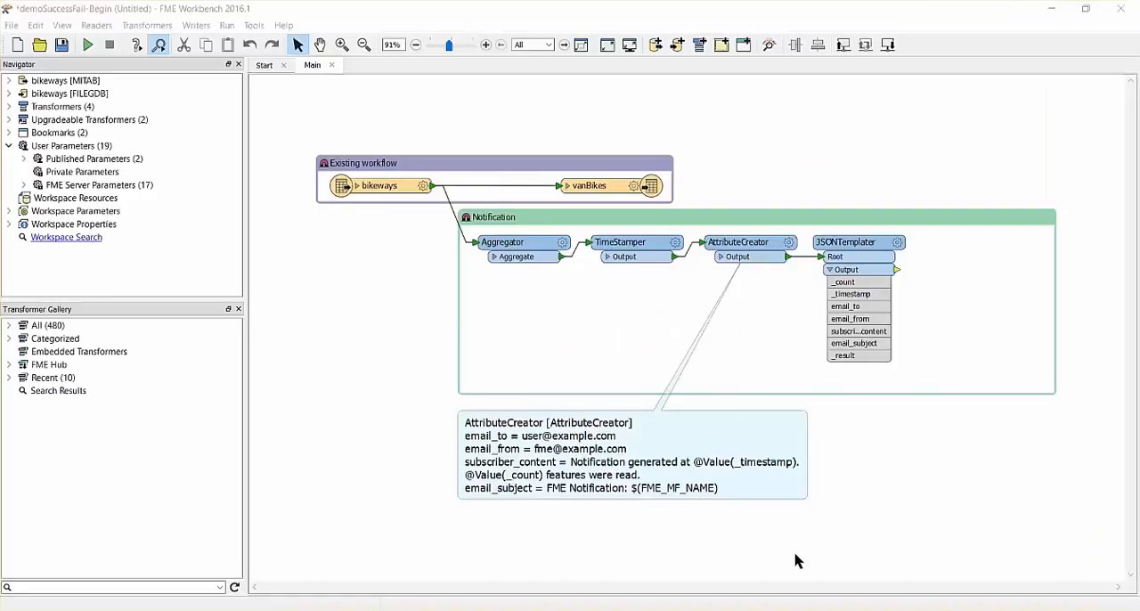
Add a Text File writer to the workspace with its dataset named notifier.
{"action": "left_click", "coordinate": [194, 27]}
{"action": "left_click", "coordinate": [205, 42]}
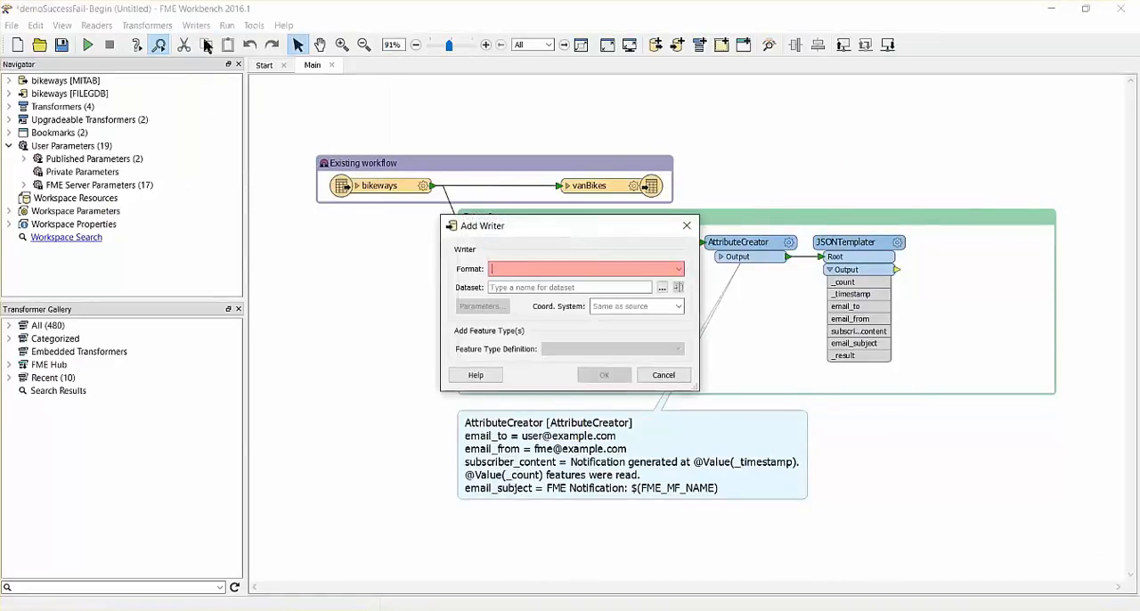
{"action": "type", "text": "text"}
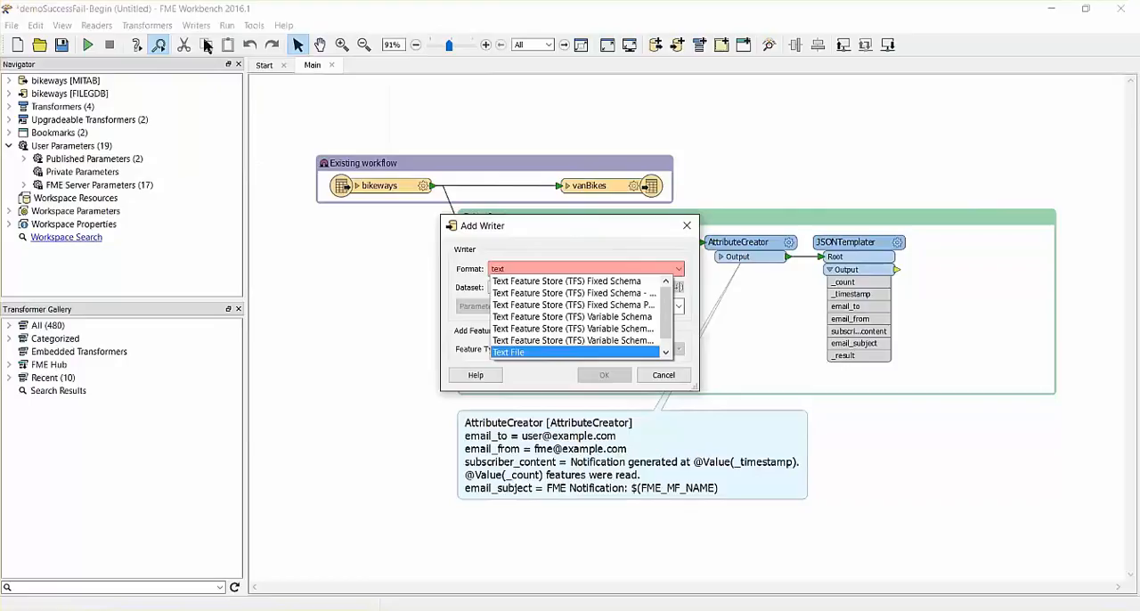
{"action": "key", "text": "Tab"}
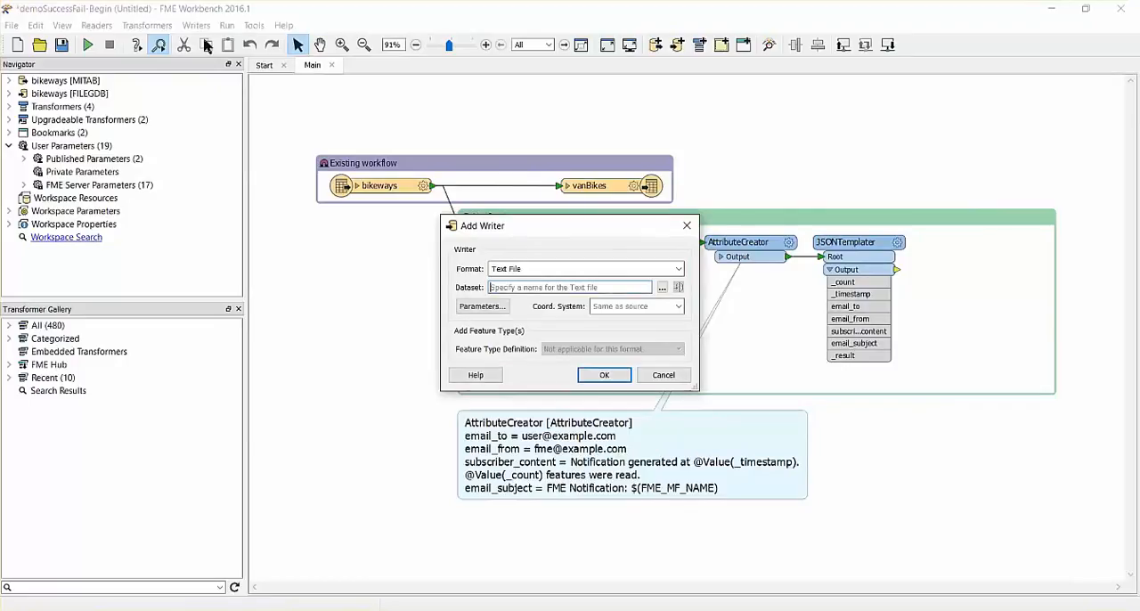
{"action": "type", "text": "notifier"}
{"action": "left_click", "coordinate": [604, 374]}
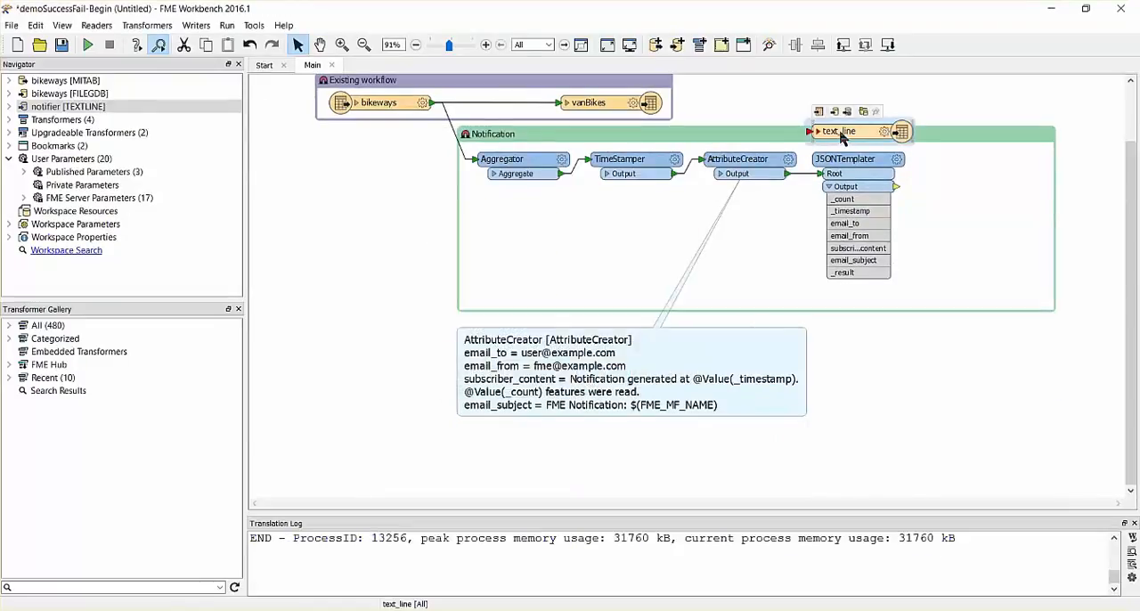
Place the text_line writer beside the JSONTemplater, connect it to Output, and map _result to text_line_data.
{"action": "left_click_drag", "start_coordinate": [842, 135], "coordinate": [962, 172]}
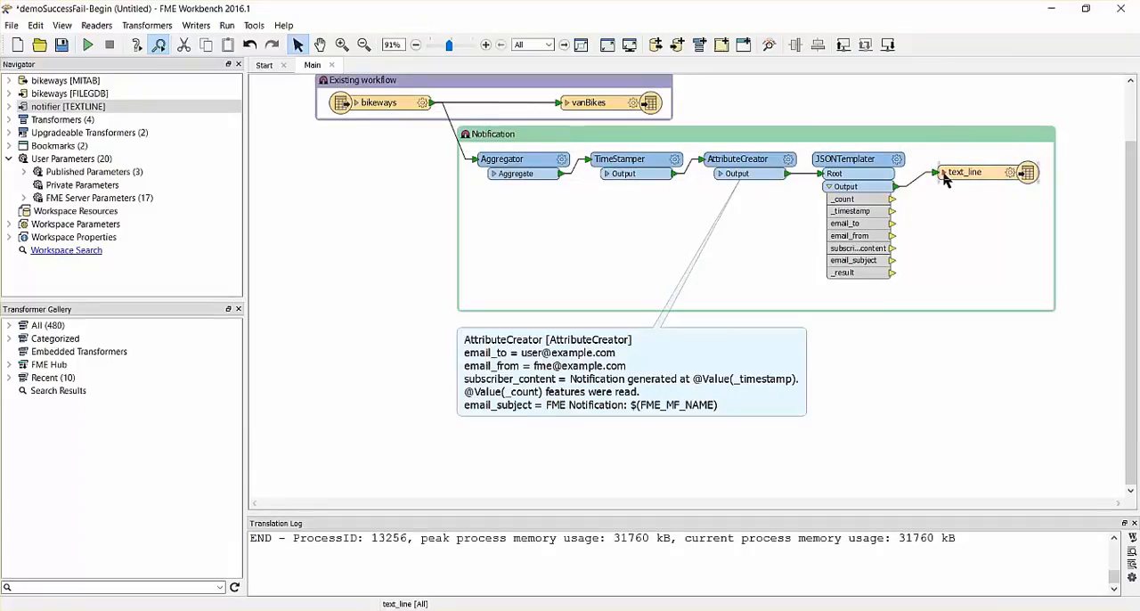
{"action": "left_click", "coordinate": [945, 172]}
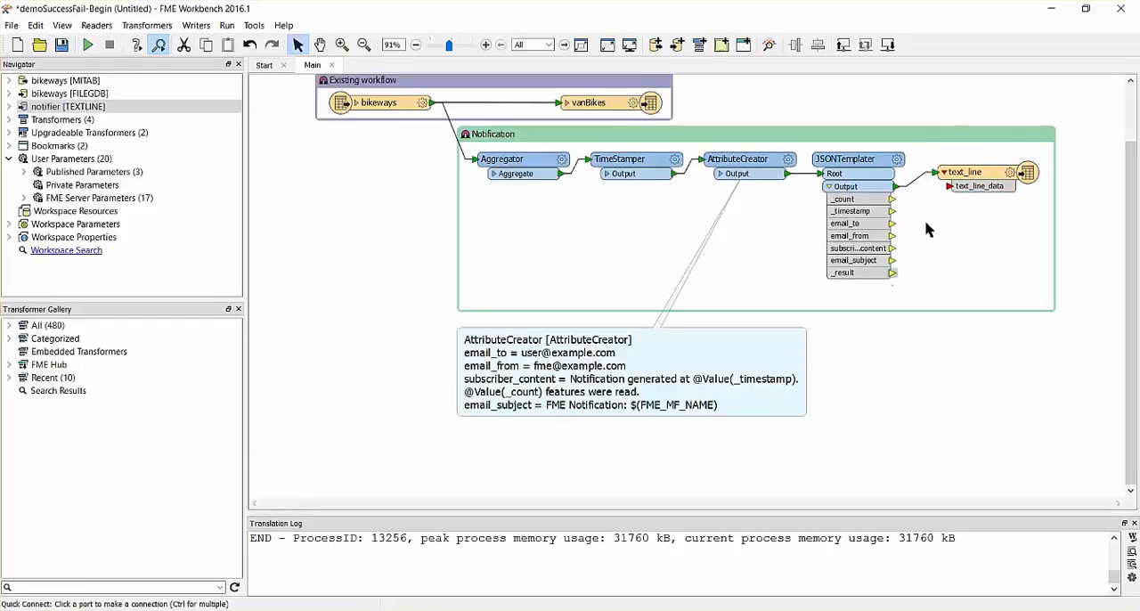
{"action": "left_click", "coordinate": [949, 187]}
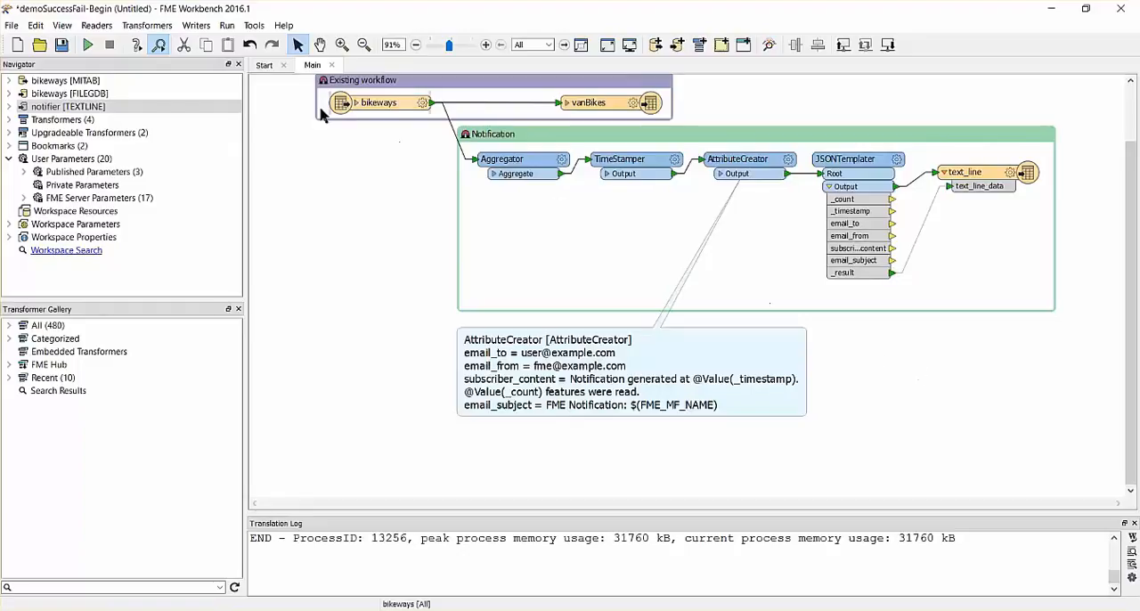
{"action": "left_click", "coordinate": [13, 26]}
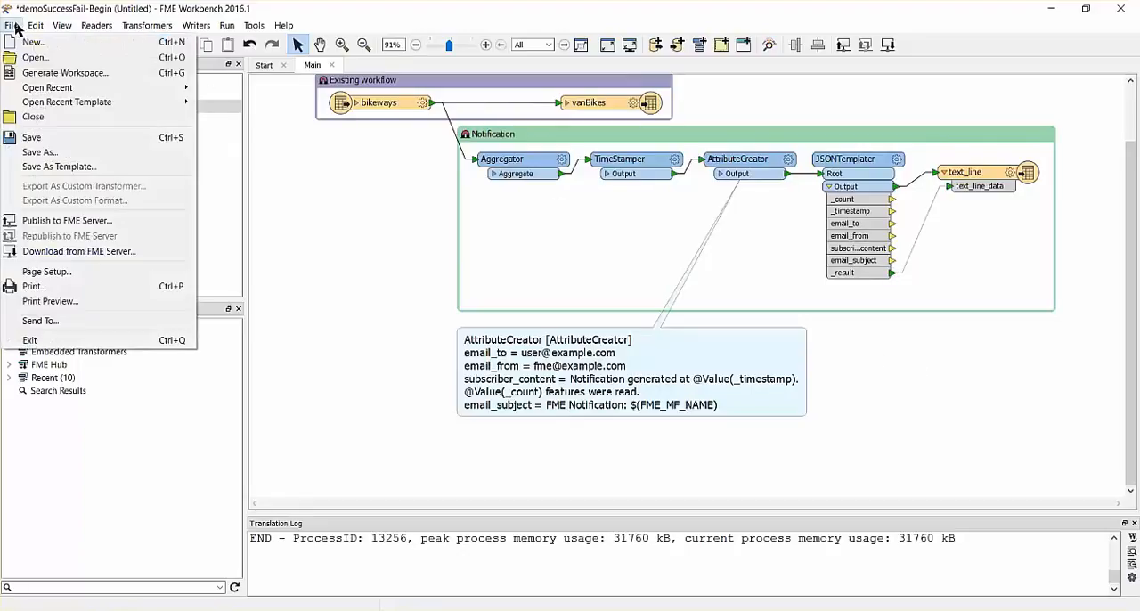
{"action": "left_click", "coordinate": [49, 222]}
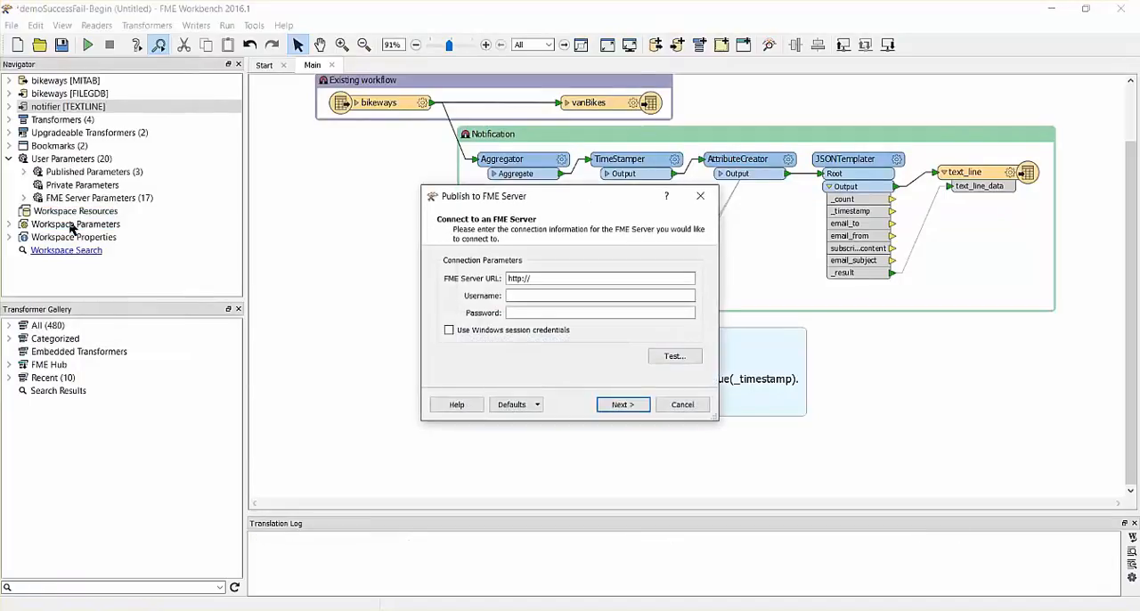
{"action": "triple_click", "coordinate": [550, 283]}
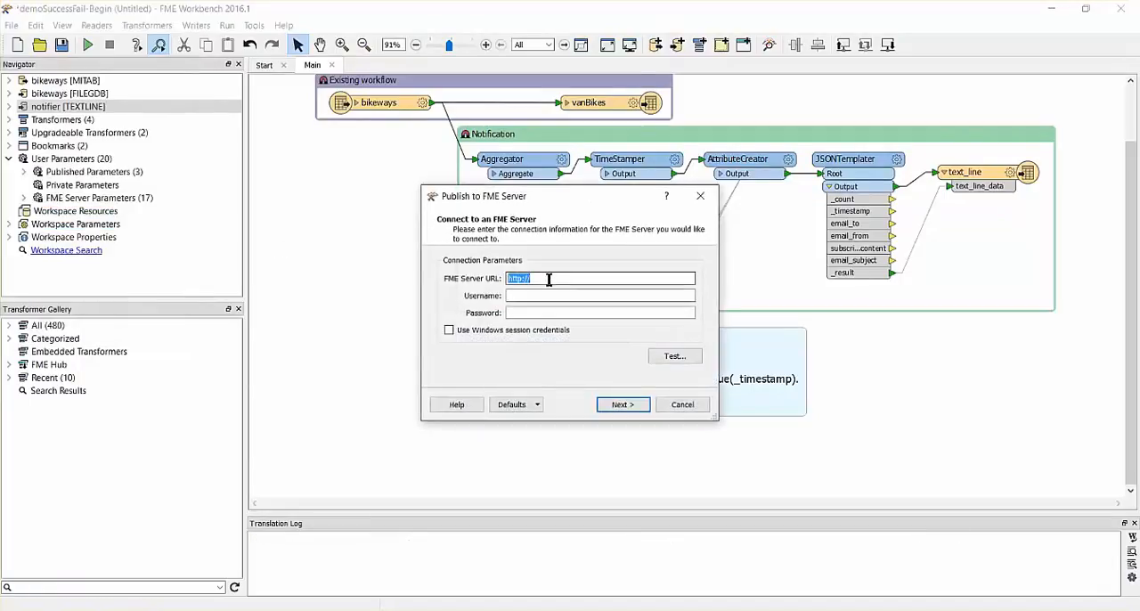
{"action": "left_click", "coordinate": [550, 279]}
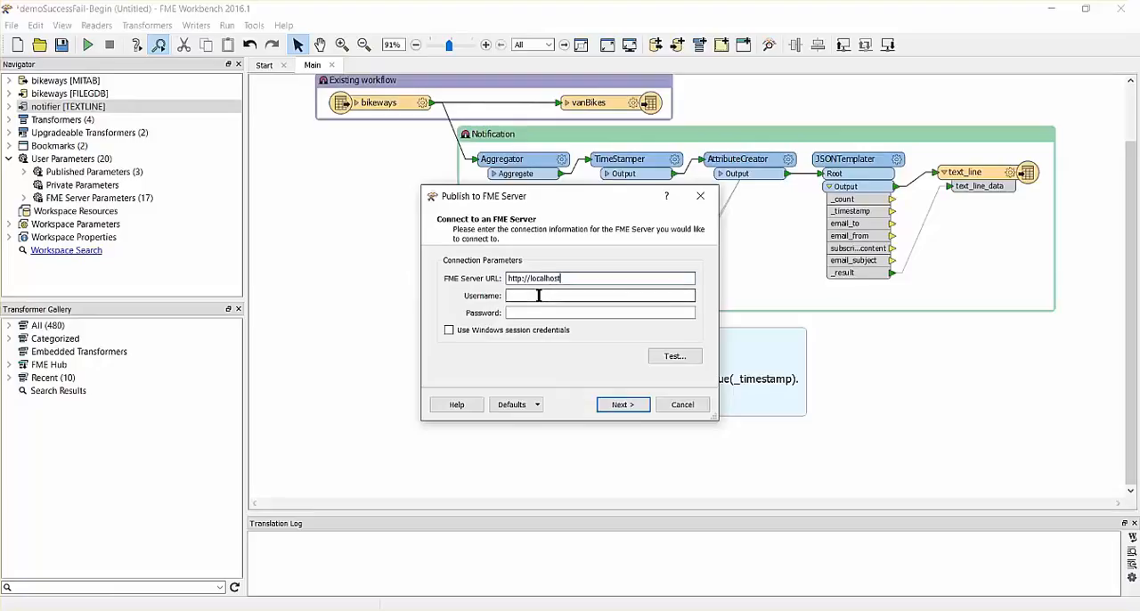
{"action": "left_click", "coordinate": [538, 296]}
{"action": "key", "text": "Tab"}
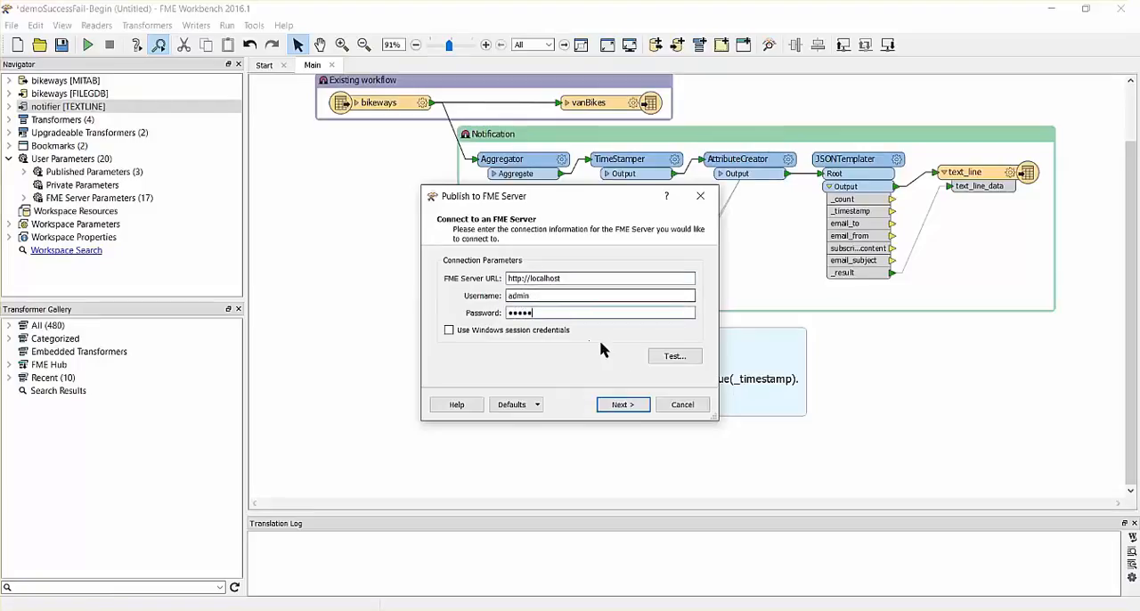
{"action": "key", "text": "Tab"}
{"action": "left_click", "coordinate": [645, 405]}
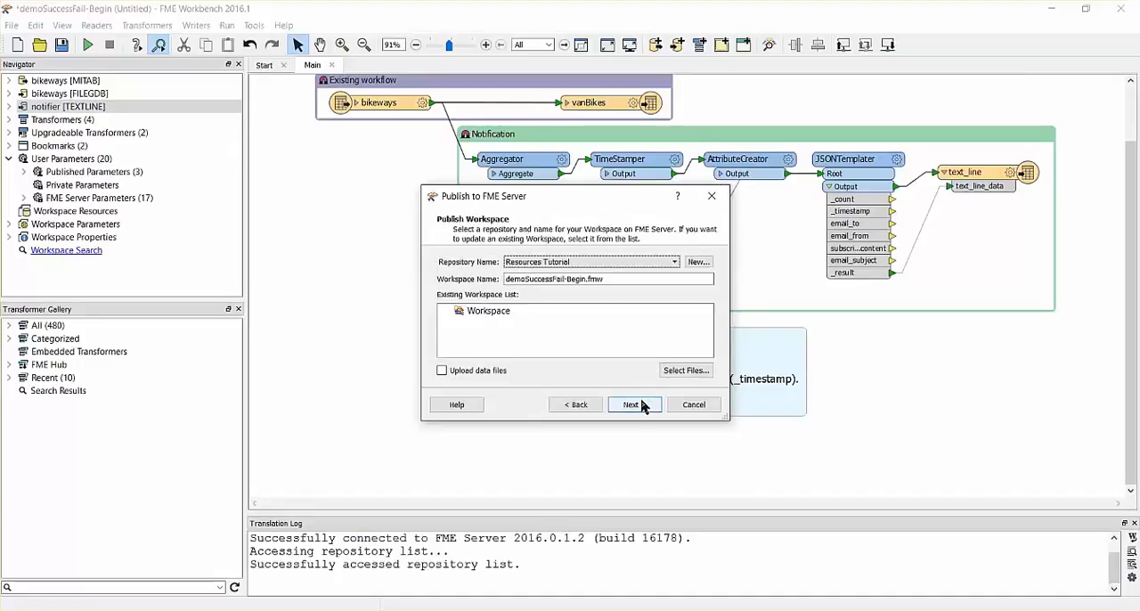
Publish the workspace with Job Submitter posting notifier [TEXTLINE] data to SAMPLE_SUCCESS_TOPIC on success and SAMPLE_FAIL_TOPIC on failure.
{"action": "left_click", "coordinate": [632, 405]}
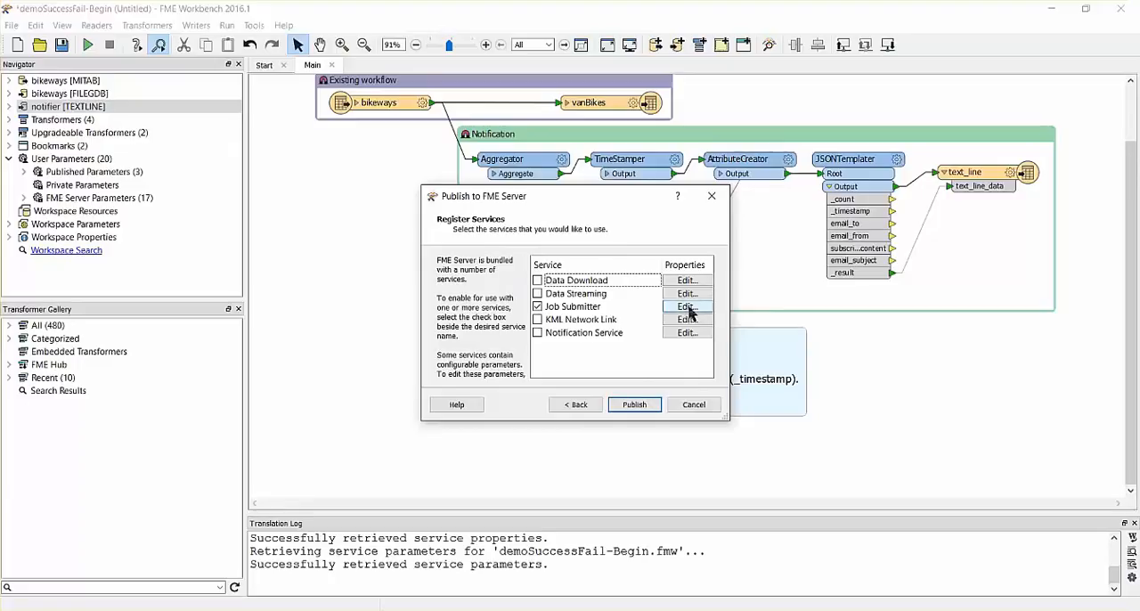
{"action": "left_click", "coordinate": [687, 307]}
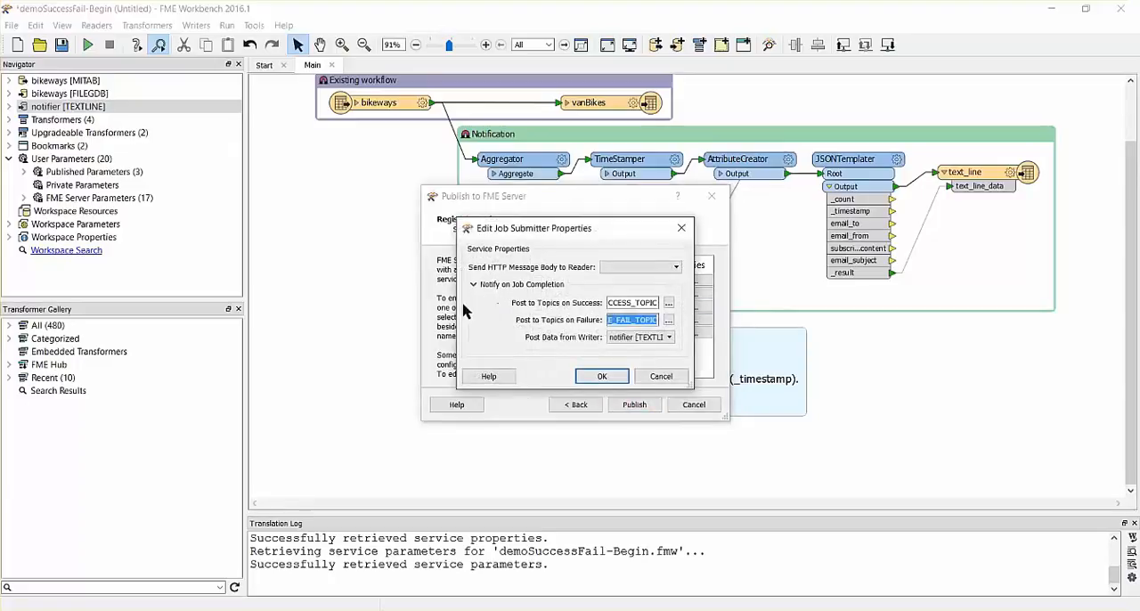
{"action": "left_click_drag", "start_coordinate": [457, 309], "coordinate": [334, 291]}
{"action": "double_click", "coordinate": [608, 305]}
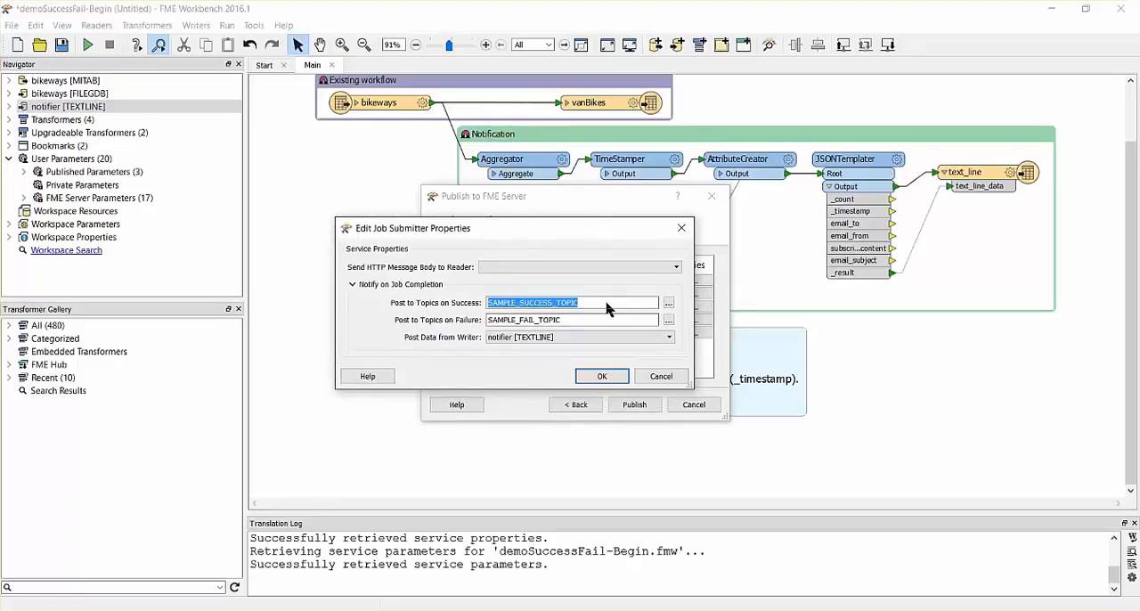
{"action": "double_click", "coordinate": [608, 329]}
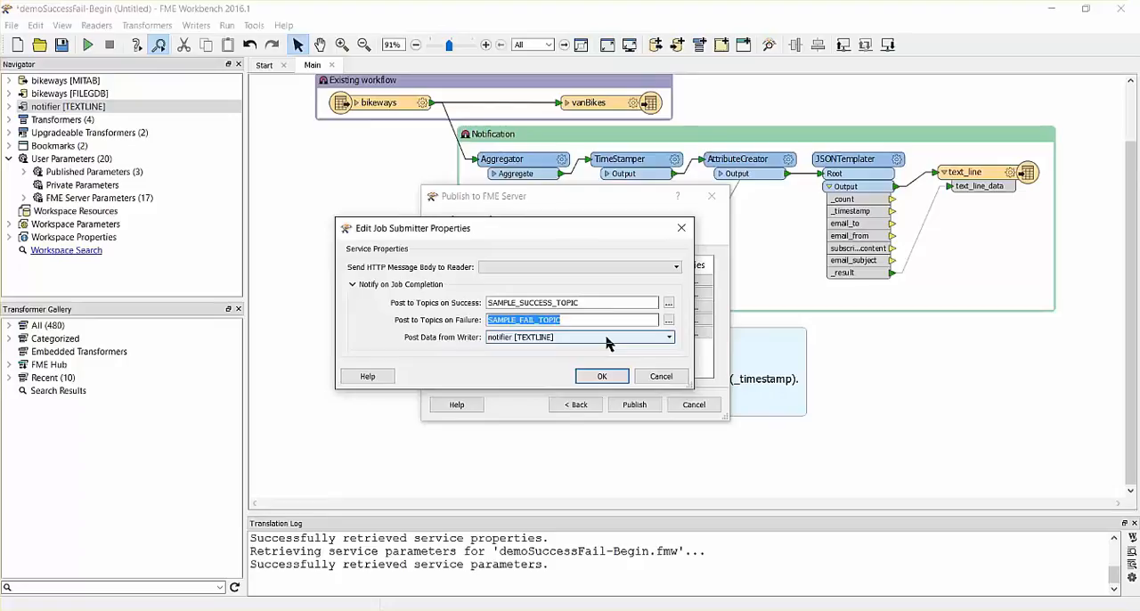
{"action": "left_click", "coordinate": [610, 378]}
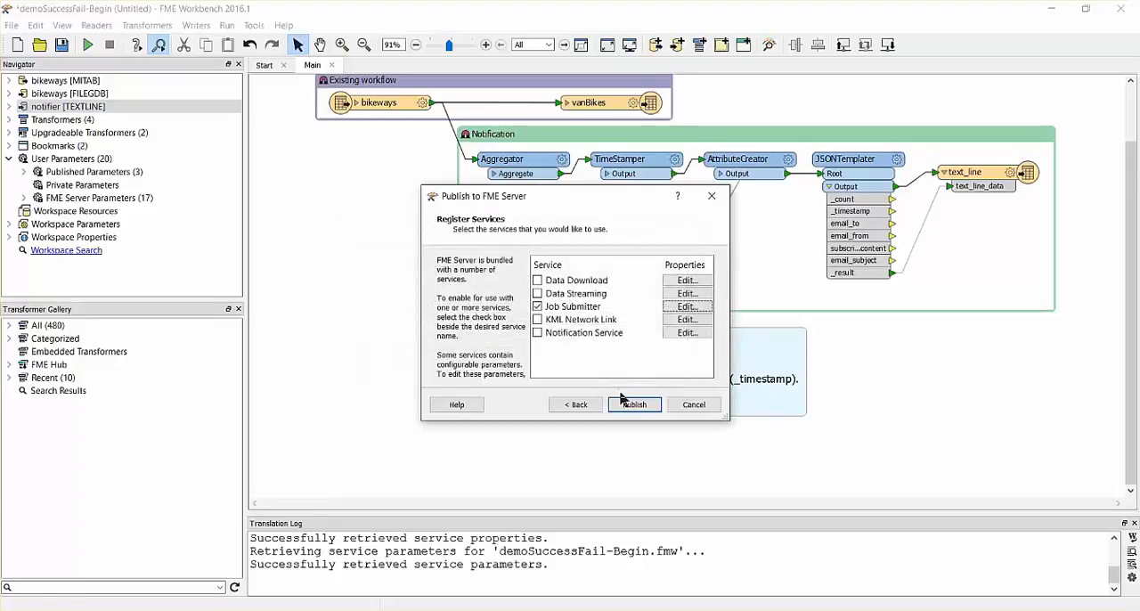
{"action": "left_click", "coordinate": [634, 405]}
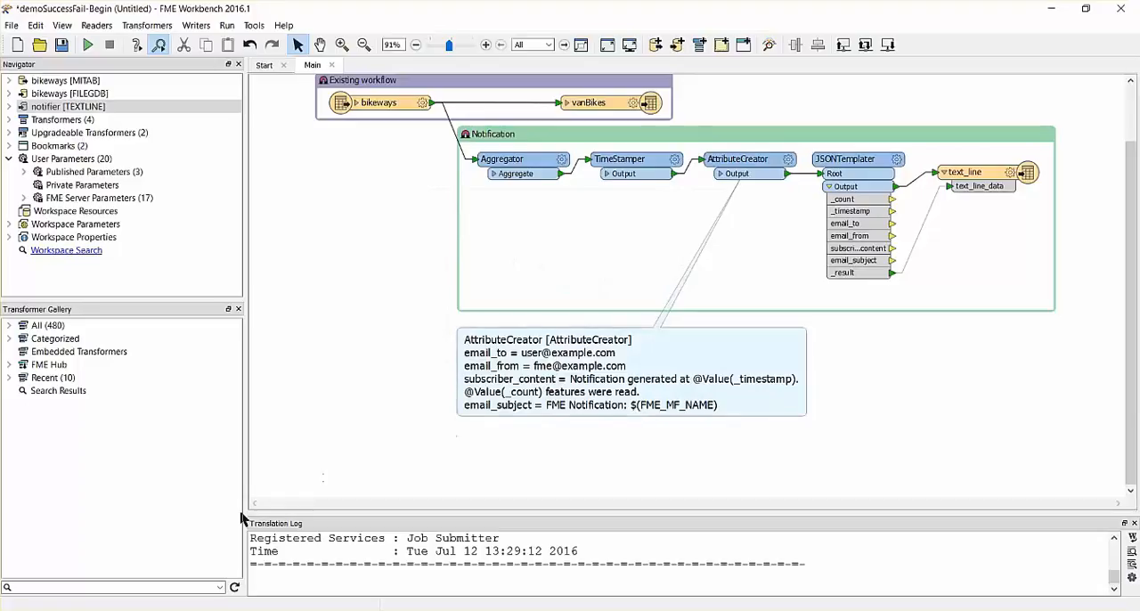
Switch to FME Server in Firefox, log in, and check the notification topics for the sample success and fail topics.
{"action": "left_click", "coordinate": [158, 610]}
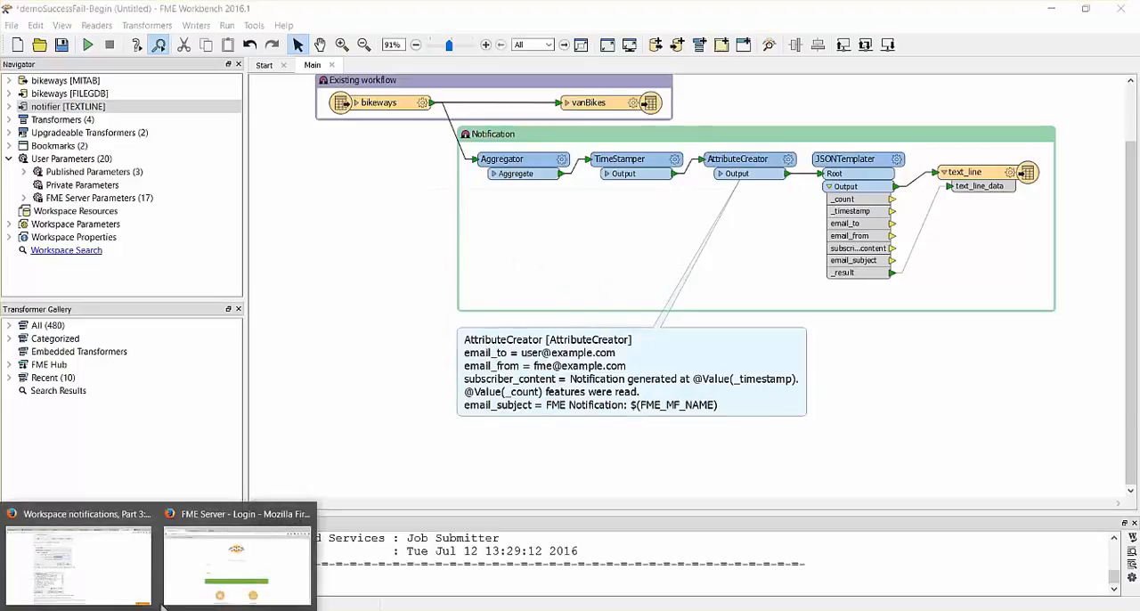
{"action": "left_click", "coordinate": [236, 563]}
{"action": "left_click", "coordinate": [412, 428]}
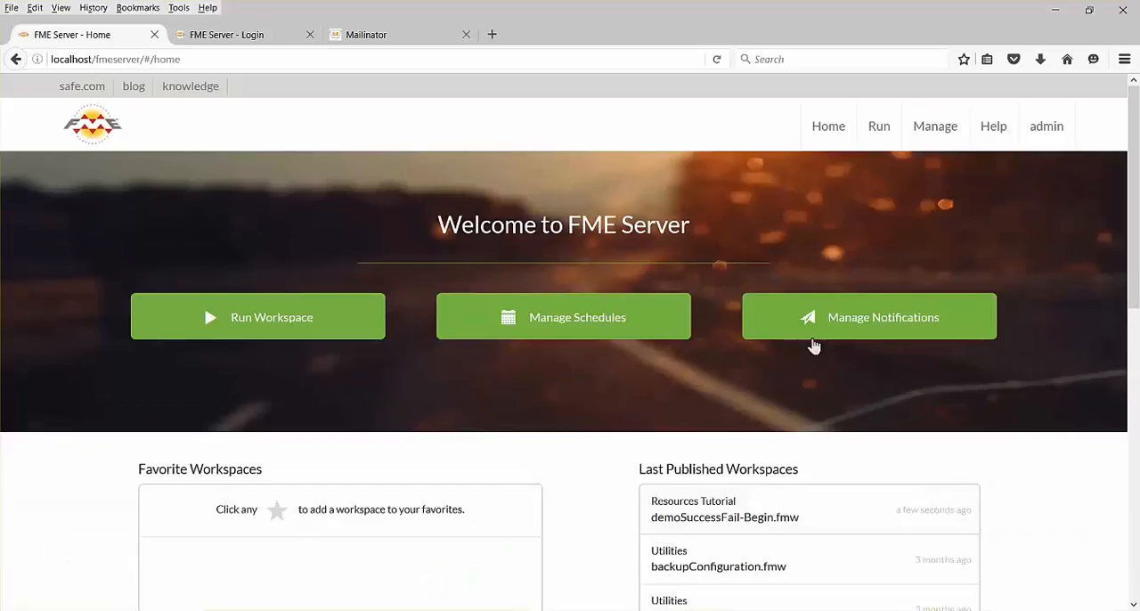
{"action": "left_click", "coordinate": [820, 324]}
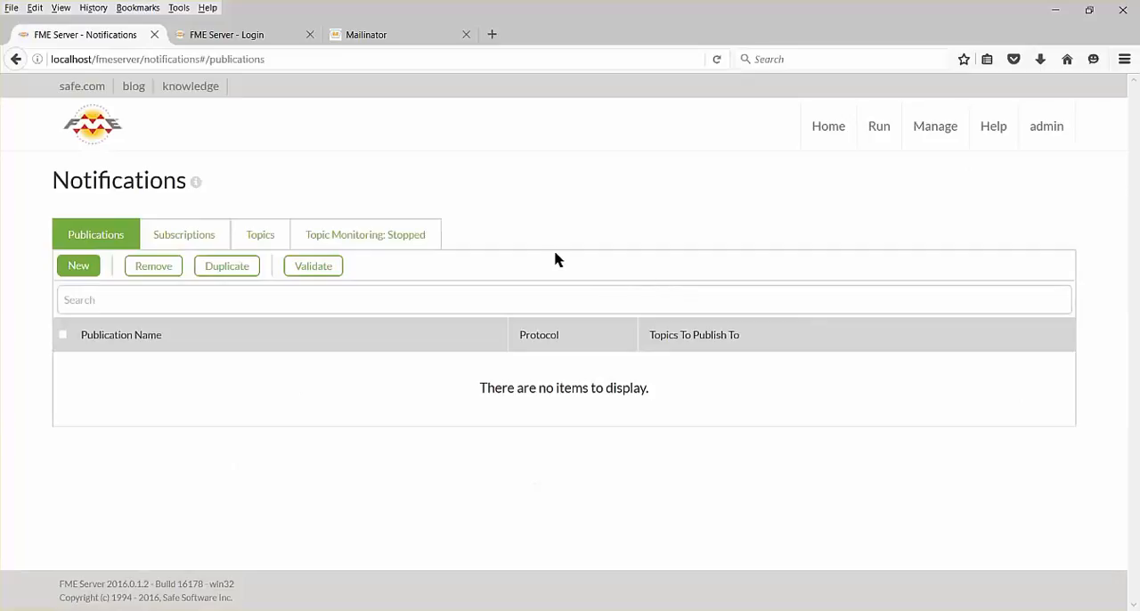
{"action": "left_click", "coordinate": [267, 234]}
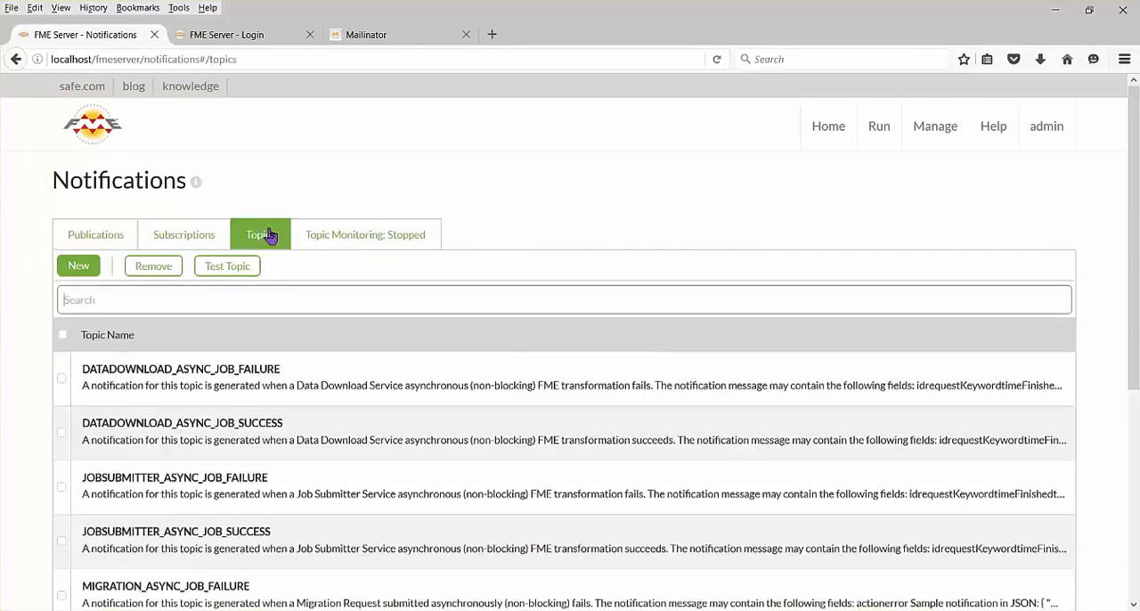
{"action": "left_click_drag", "start_coordinate": [1136, 226], "coordinate": [1136, 436]}
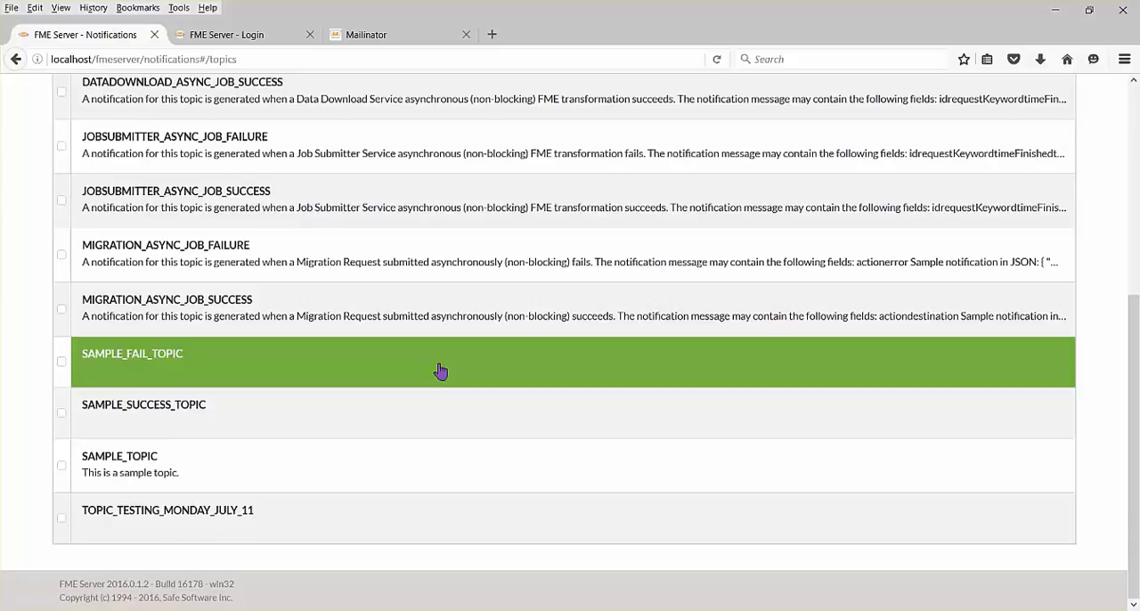
{"action": "left_click_drag", "start_coordinate": [1132, 333], "coordinate": [1132, 111]}
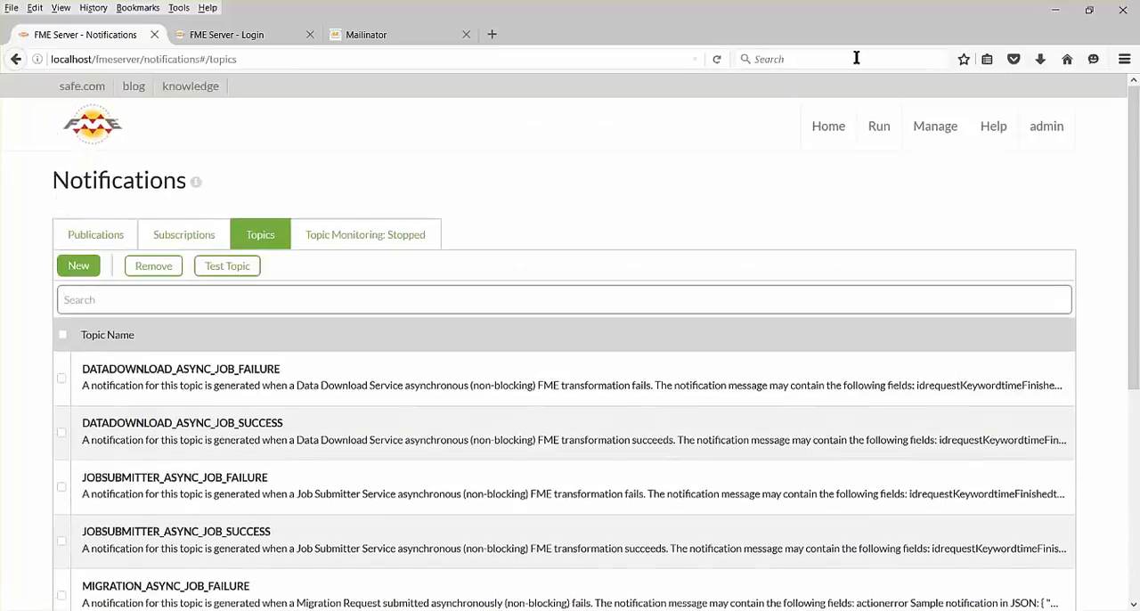
Start a new notification subscription named SUCCESS, subscribed to SAMPLE_SUCCESS_TOPIC and using the Email protocol.
{"action": "left_click", "coordinate": [187, 237]}
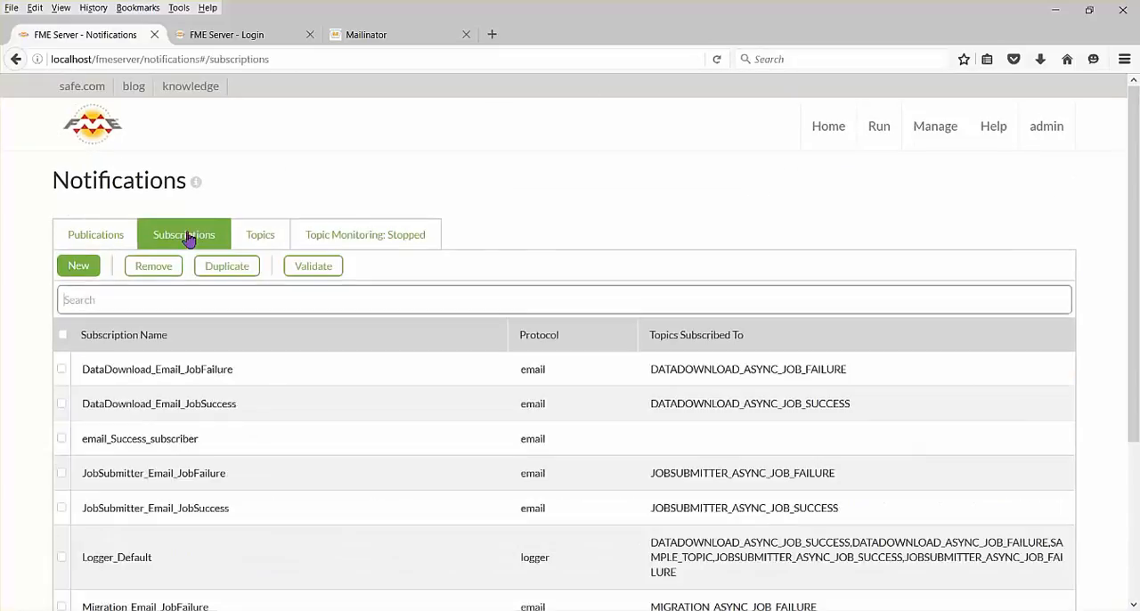
{"action": "left_click", "coordinate": [78, 265]}
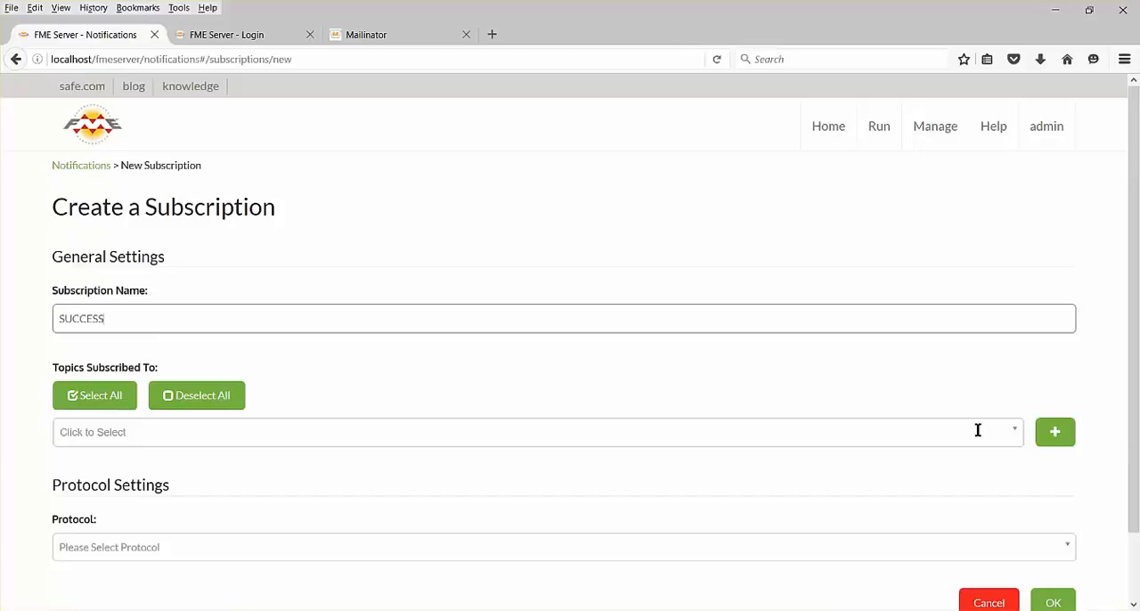
{"action": "left_click", "coordinate": [1015, 432]}
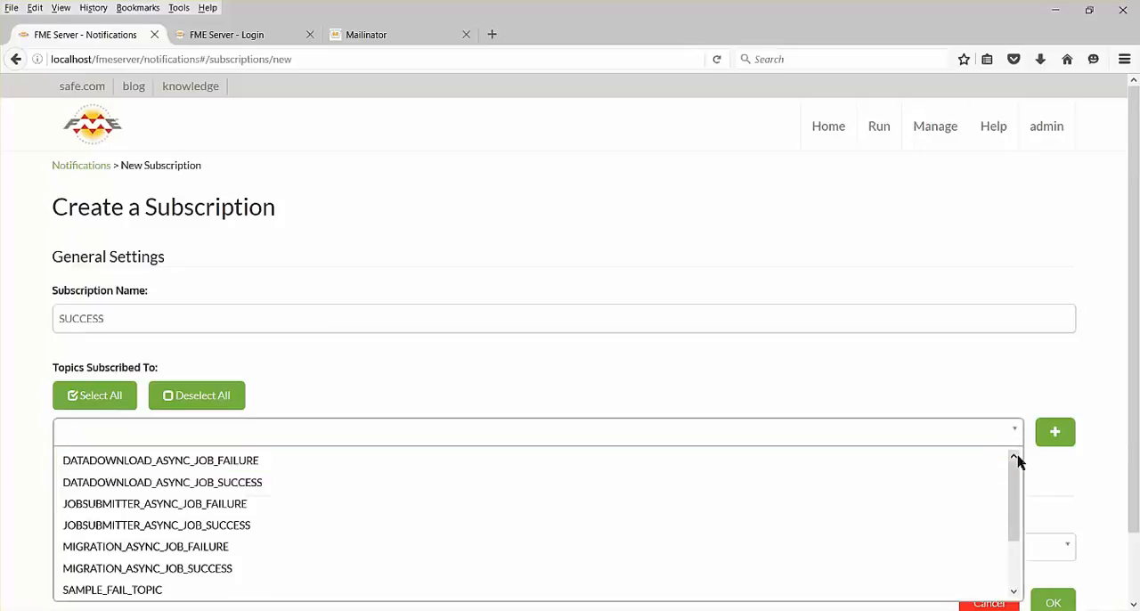
{"action": "left_click_drag", "start_coordinate": [1015, 494], "coordinate": [1013, 534]}
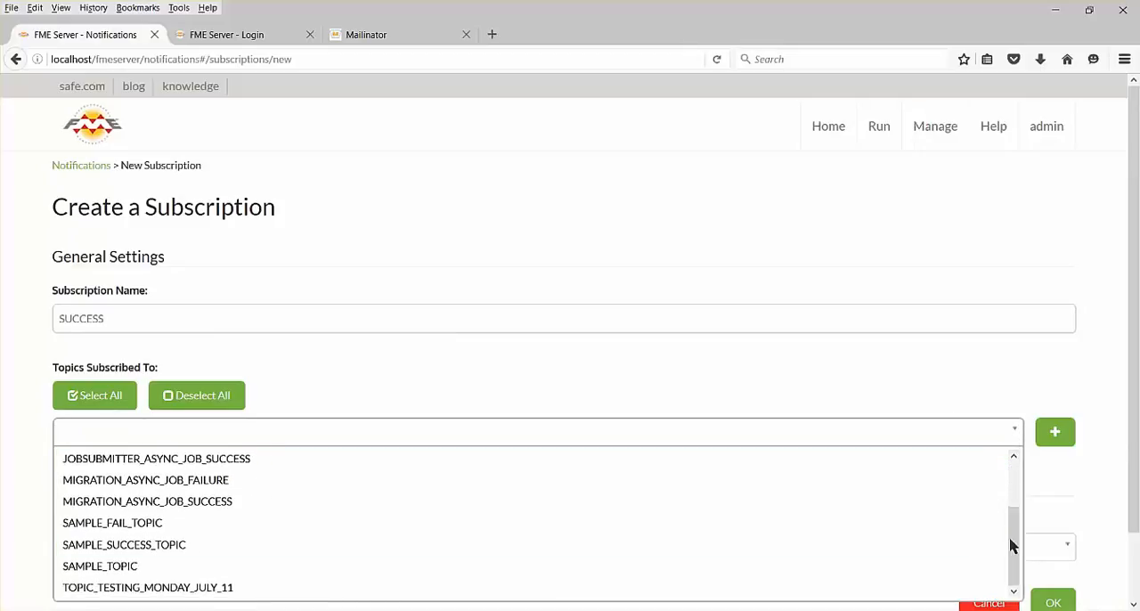
{"action": "left_click", "coordinate": [974, 544]}
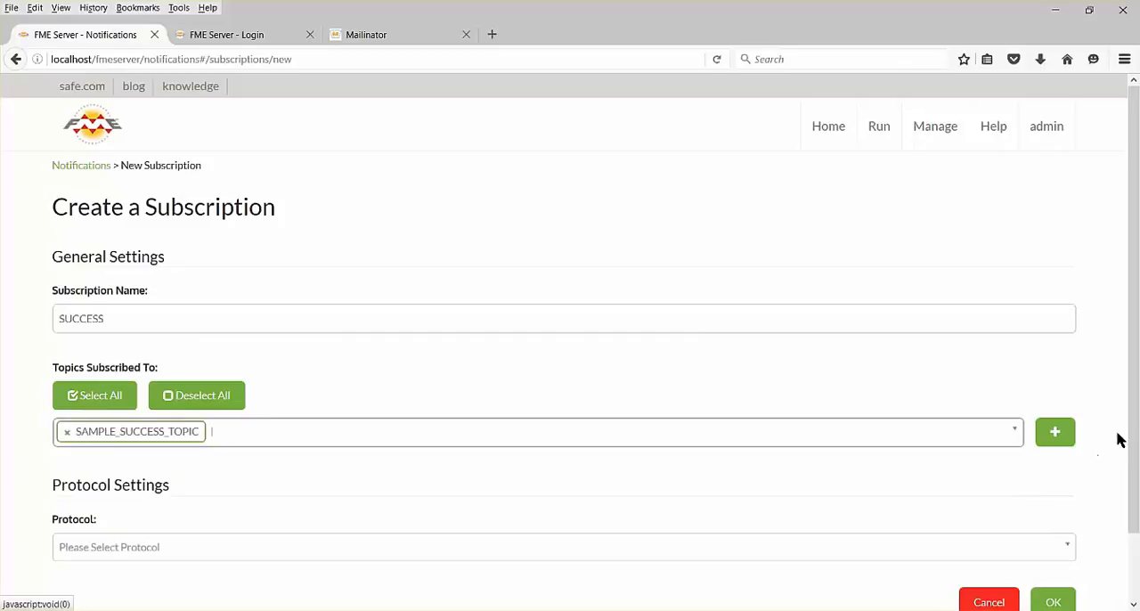
{"action": "left_click_drag", "start_coordinate": [1137, 428], "coordinate": [1138, 520]}
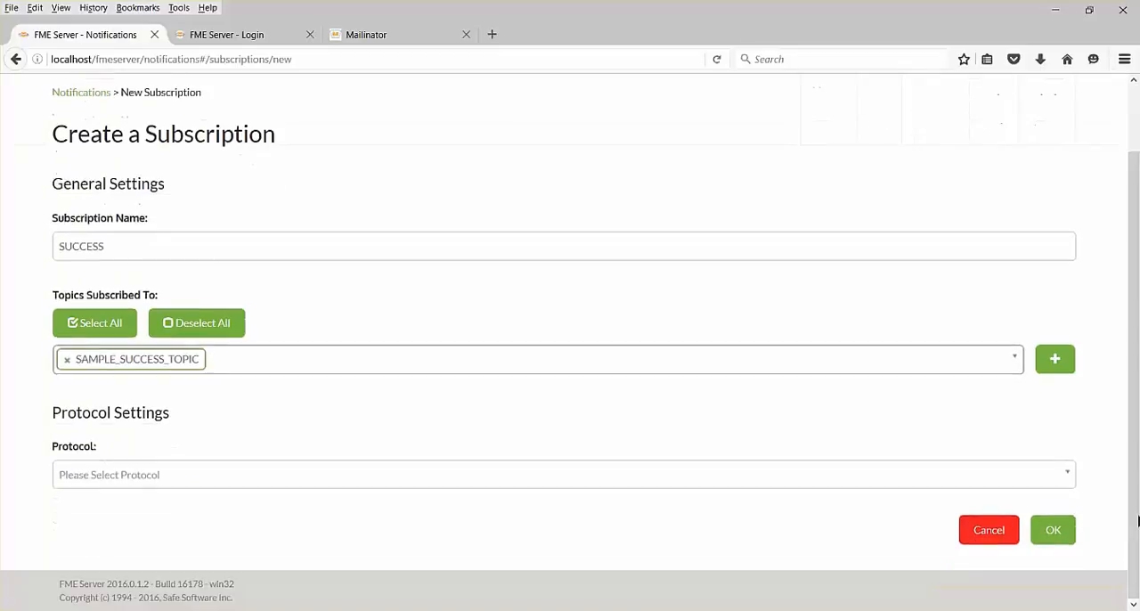
{"action": "left_click", "coordinate": [1070, 479]}
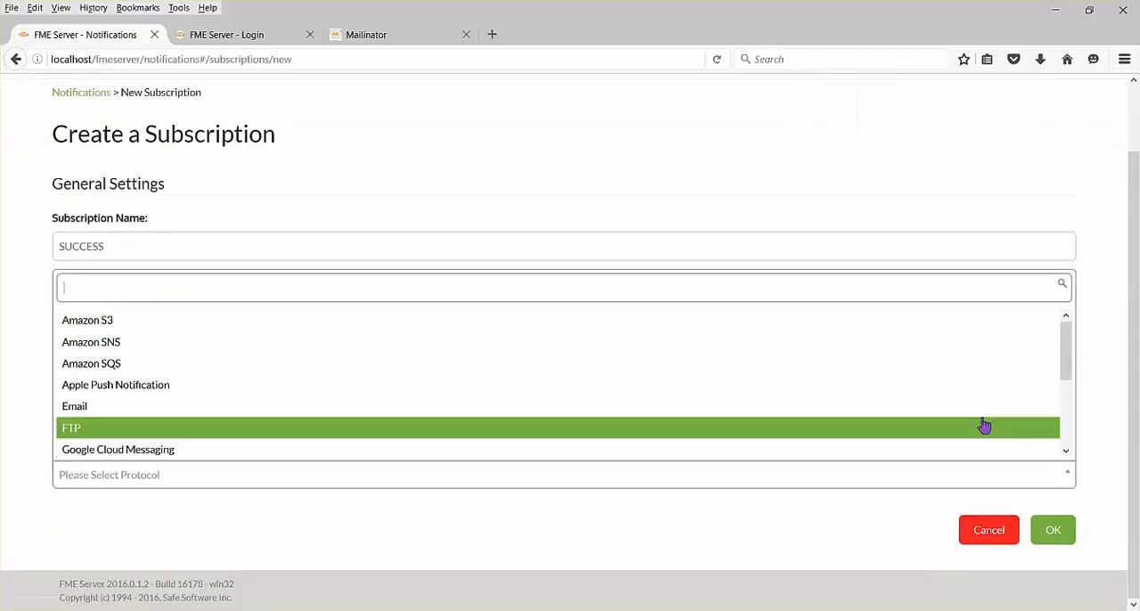
{"action": "left_click", "coordinate": [977, 417]}
Set the subscription's SMTP server to smtp.gmail.com and port to 465, and enter the SMTP account's e-mail address.
{"action": "scroll", "coordinate": [980, 419], "scroll_direction": "down", "scroll_amount": 5}
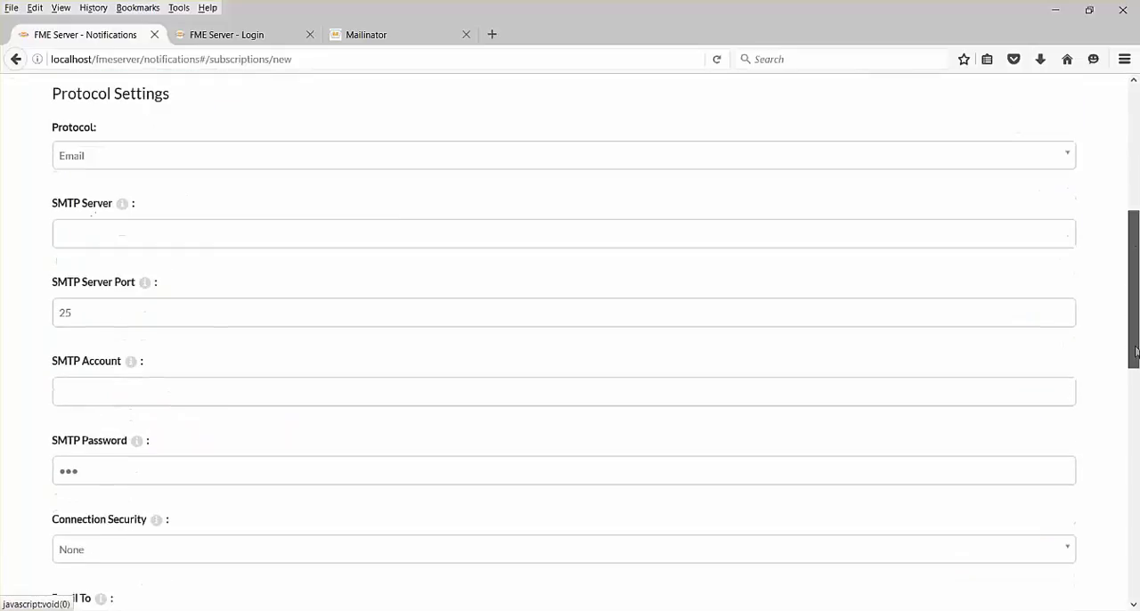
{"action": "left_click", "coordinate": [313, 235]}
{"action": "type", "text": "smtp.gmail.com"}
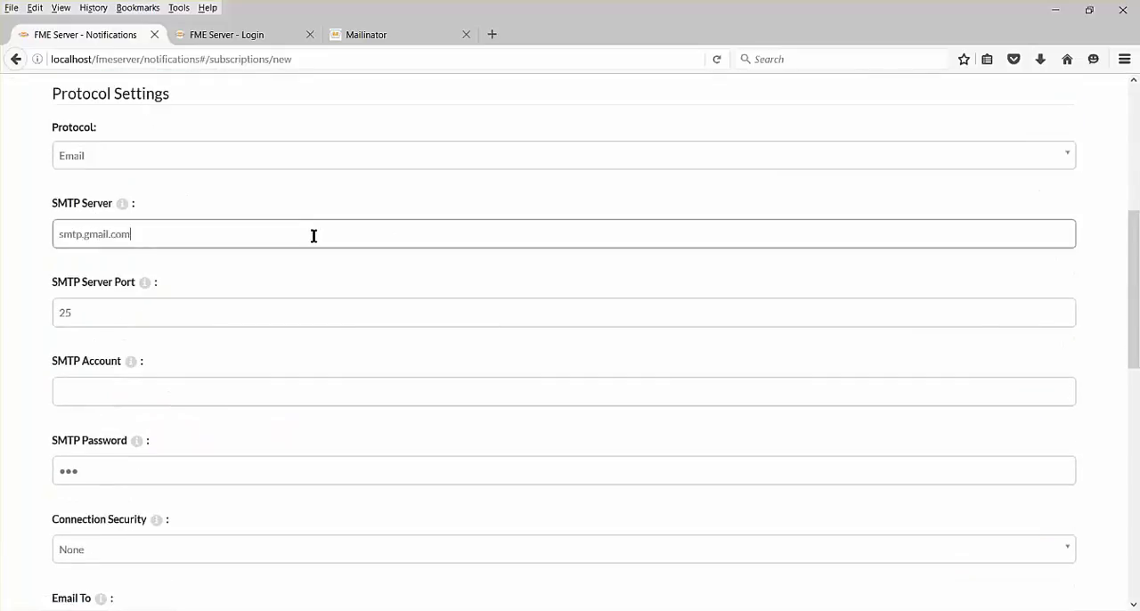
{"action": "left_click", "coordinate": [91, 310]}
{"action": "left_click", "coordinate": [86, 394]}
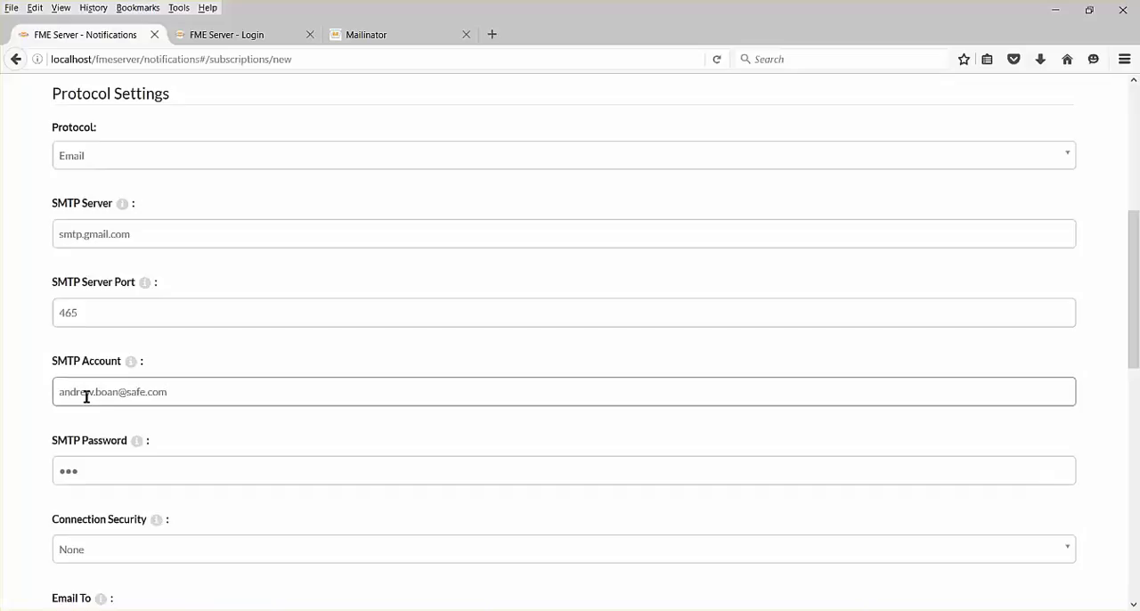
Enter the SMTP account password and set the subscription's connection security to SSL.
{"action": "left_click", "coordinate": [181, 466]}
{"action": "key", "text": "ctrl+v"}
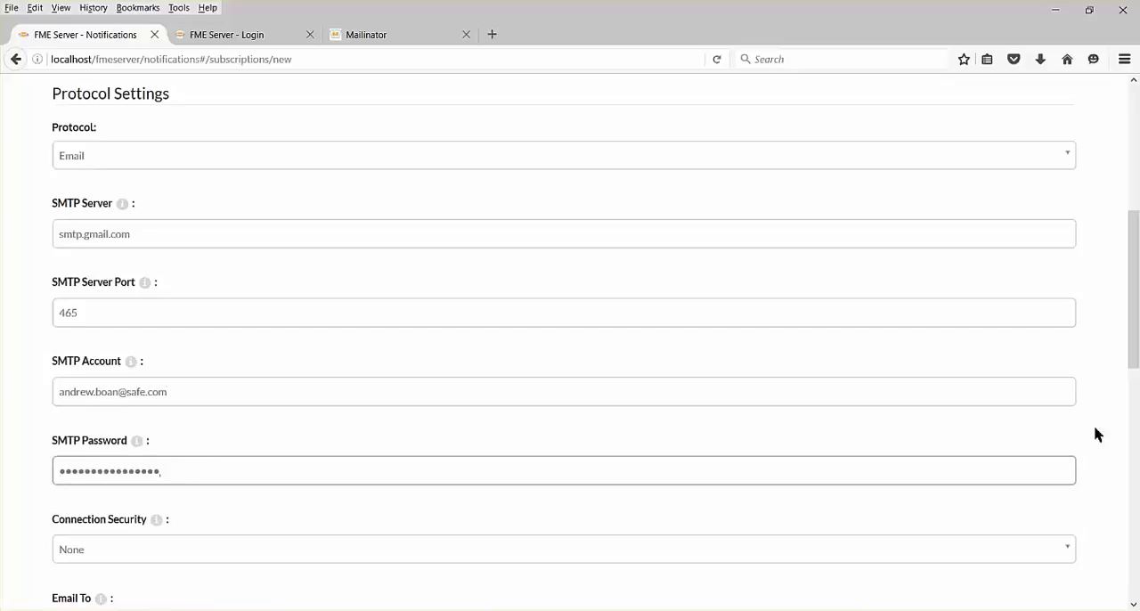
{"action": "left_click_drag", "start_coordinate": [1133, 365], "coordinate": [1135, 477]}
{"action": "left_click", "coordinate": [1068, 204]}
{"action": "left_click", "coordinate": [1007, 295]}
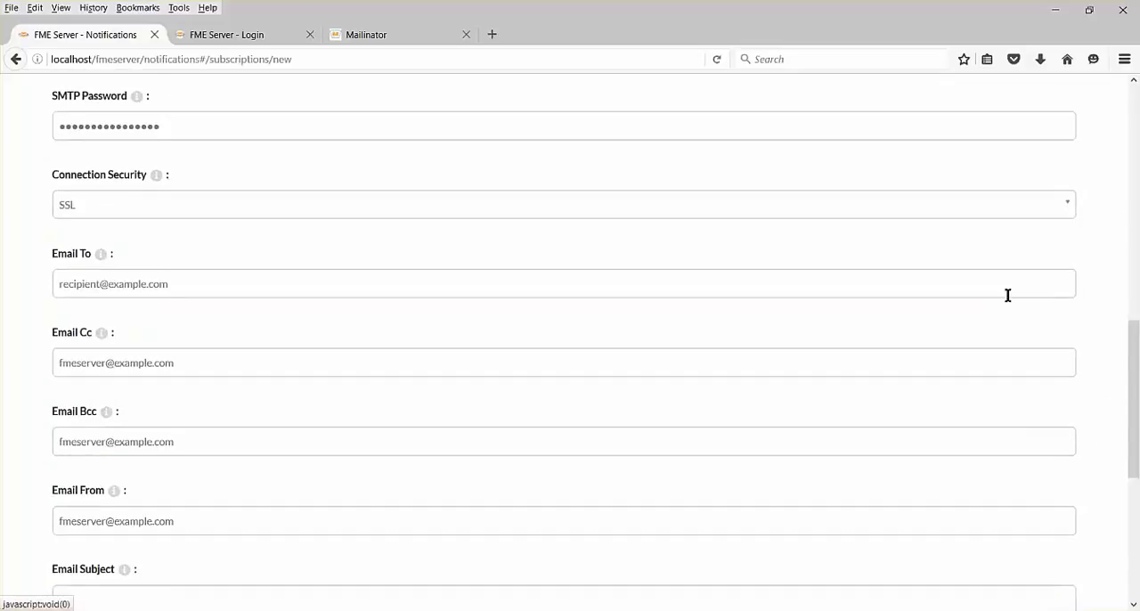
Replace the placeholder recipient in Email To with the Mailinator inbox's e-mail address.
{"action": "left_click", "coordinate": [222, 284]}
{"action": "key", "text": "BackSpace"}
{"action": "key", "text": "BackSpace"}
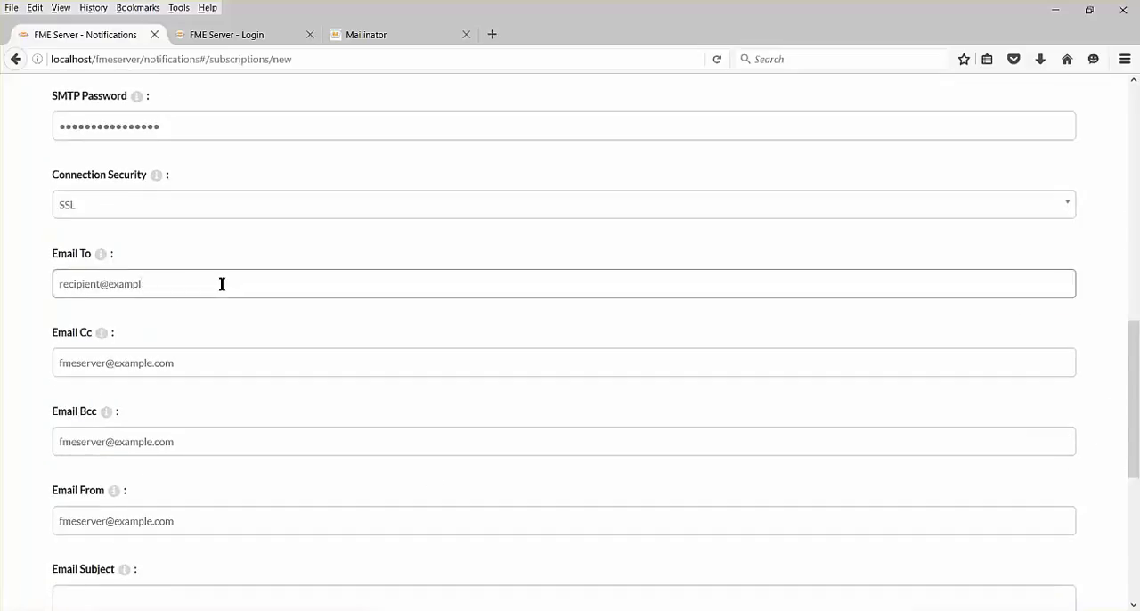
{"action": "key", "text": "BackSpace"}
{"action": "key", "text": "BackSpace"}
{"action": "key", "text": "BackSpace"}
{"action": "key", "text": "BackSpace"}
{"action": "key", "text": "BackSpace"}
{"action": "key", "text": "BackSpace"}
{"action": "key", "text": "BackSpace"}
{"action": "key", "text": "BackSpace"}
{"action": "key", "text": "BackSpace"}
{"action": "key", "text": "ctrl+v"}
Clear the placeholder addresses from Email Cc and Email Bcc.
{"action": "left_click", "coordinate": [203, 363]}
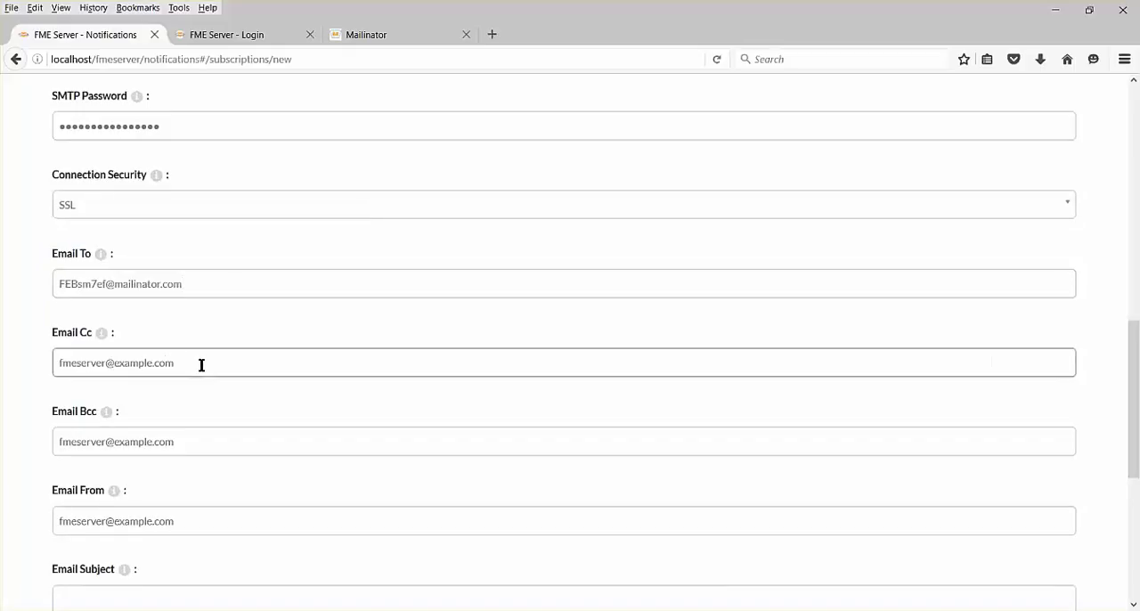
{"action": "key", "text": "BackSpace"}
{"action": "key", "text": "BackSpace"}
{"action": "key", "text": "BackSpace"}
{"action": "key", "text": "BackSpace"}
{"action": "key", "text": "BackSpace"}
{"action": "key", "text": "BackSpace"}
{"action": "key", "text": "BackSpace"}
{"action": "key", "text": "BackSpace"}
{"action": "key", "text": "BackSpace"}
{"action": "key", "text": "BackSpace"}
{"action": "key", "text": "BackSpace"}
{"action": "key", "text": "BackSpace"}
{"action": "key", "text": "BackSpace"}
{"action": "key", "text": "BackSpace"}
{"action": "key", "text": "BackSpace"}
{"action": "key", "text": "BackSpace"}
{"action": "key", "text": "BackSpace"}
{"action": "key", "text": "BackSpace"}
{"action": "key", "text": "BackSpace"}
{"action": "key", "text": "BackSpace"}
{"action": "left_click", "coordinate": [195, 442]}
{"action": "key", "text": "BackSpace"}
{"action": "key", "text": "BackSpace"}
{"action": "key", "text": "BackSpace"}
{"action": "key", "text": "BackSpace"}
{"action": "key", "text": "BackSpace"}
{"action": "key", "text": "BackSpace"}
{"action": "key", "text": "BackSpace"}
{"action": "key", "text": "BackSpace"}
{"action": "key", "text": "BackSpace"}
{"action": "key", "text": "BackSpace"}
{"action": "key", "text": "BackSpace"}
{"action": "key", "text": "BackSpace"}
{"action": "key", "text": "BackSpace"}
{"action": "key", "text": "BackSpace"}
{"action": "key", "text": "BackSpace"}
{"action": "key", "text": "BackSpace"}
{"action": "key", "text": "BackSpace"}
{"action": "key", "text": "BackSpace"}
{"action": "key", "text": "BackSpace"}
{"action": "key", "text": "BackSpace"}
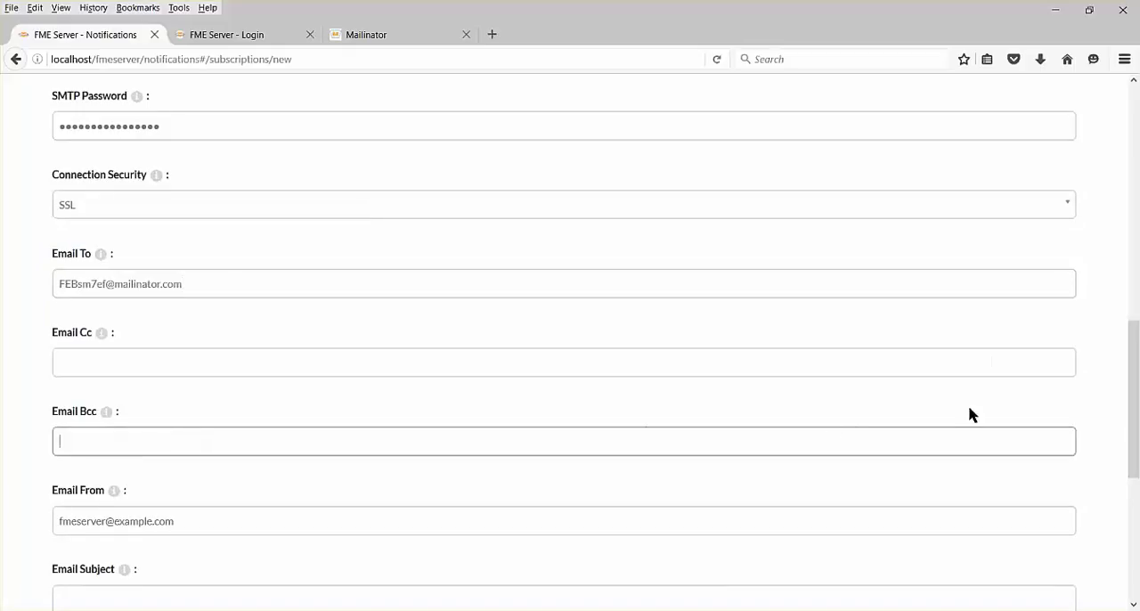
Set the e-mail subject to SUCCESS and save the new subscription.
{"action": "left_click_drag", "start_coordinate": [1128, 419], "coordinate": [1131, 525]}
{"action": "left_click", "coordinate": [221, 260]}
{"action": "type", "text": "SUCCESS"}
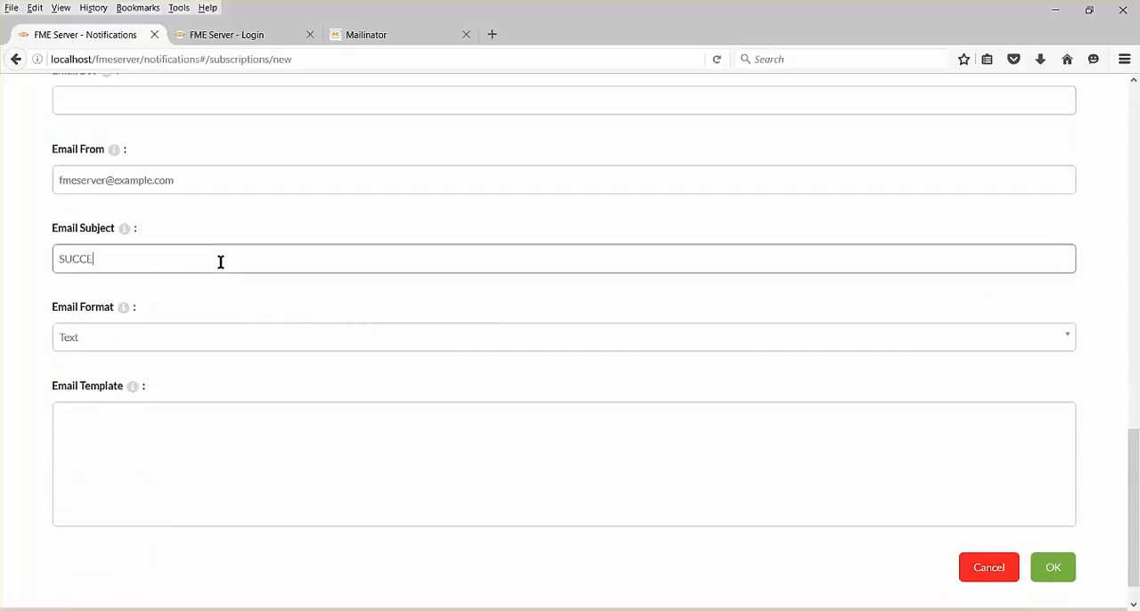
{"action": "left_click", "coordinate": [1053, 568]}
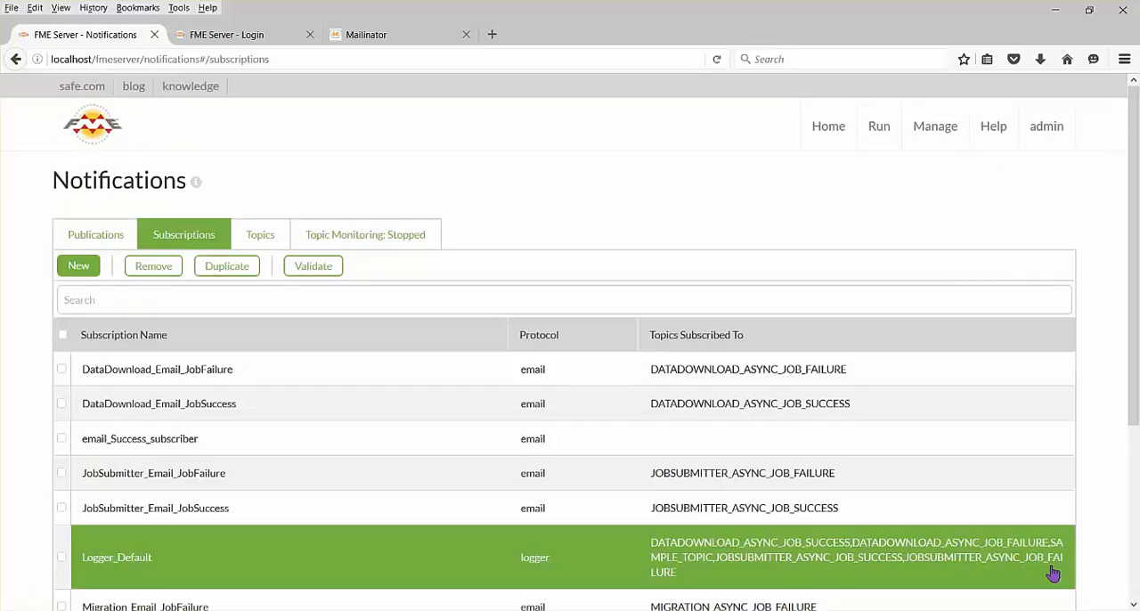
Select the SUCCESS subscription in the subscriptions list and start duplicating it.
{"action": "left_click_drag", "start_coordinate": [1134, 409], "coordinate": [1135, 604]}
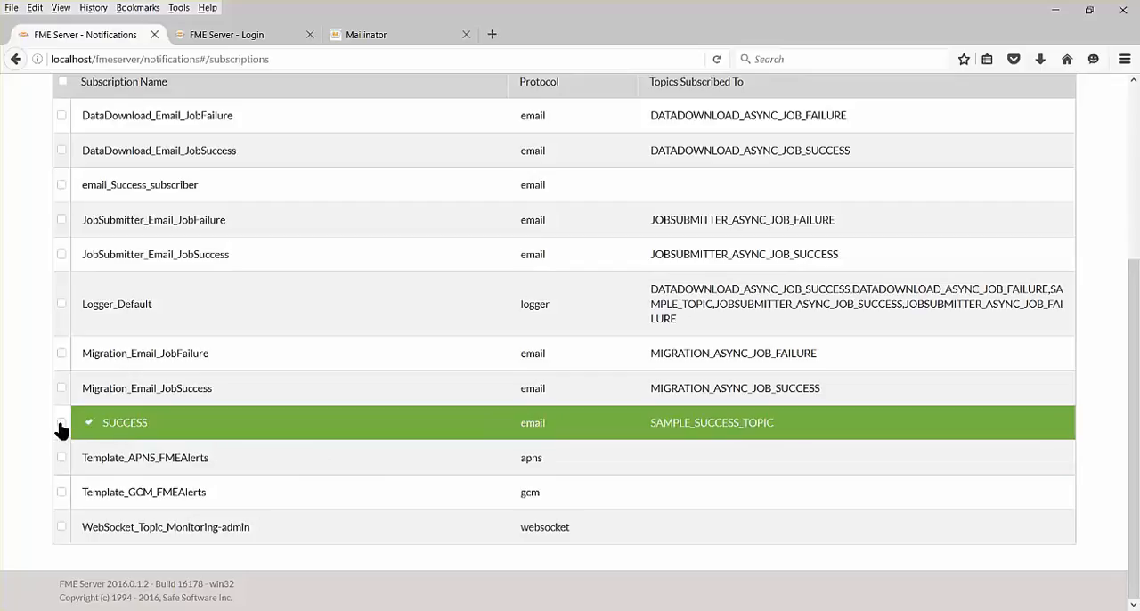
{"action": "left_click", "coordinate": [61, 424]}
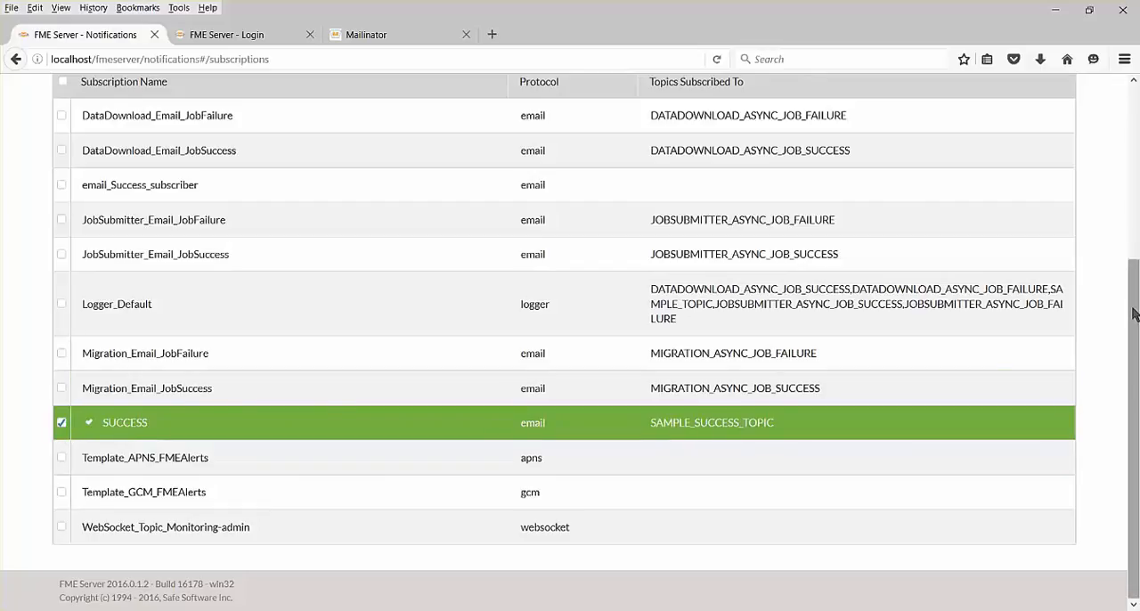
{"action": "left_click_drag", "start_coordinate": [1135, 314], "coordinate": [1135, 140]}
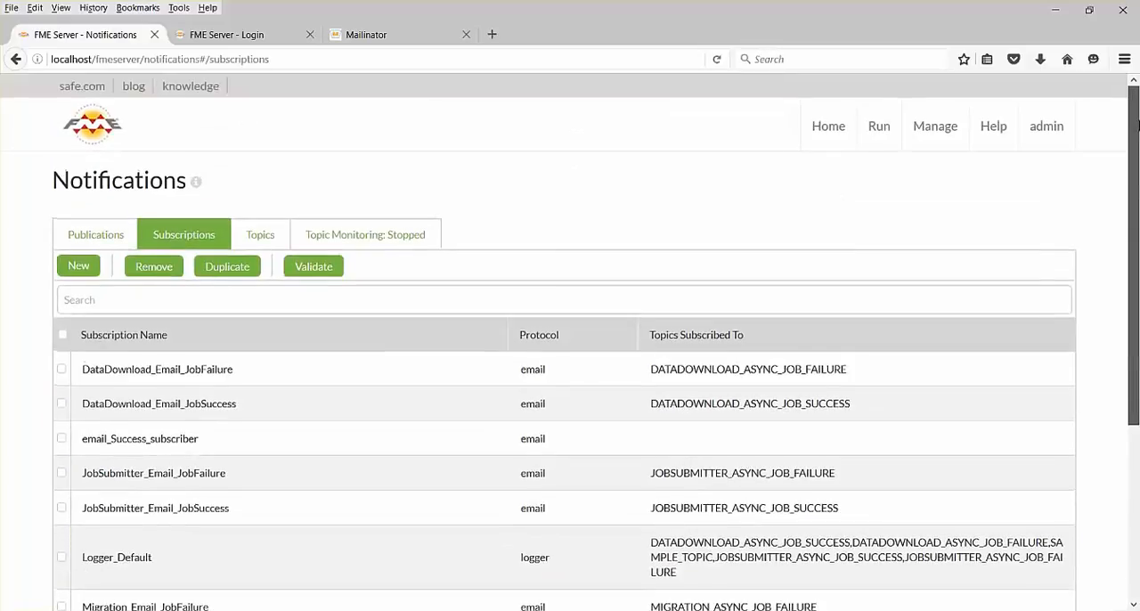
{"action": "left_click", "coordinate": [229, 269]}
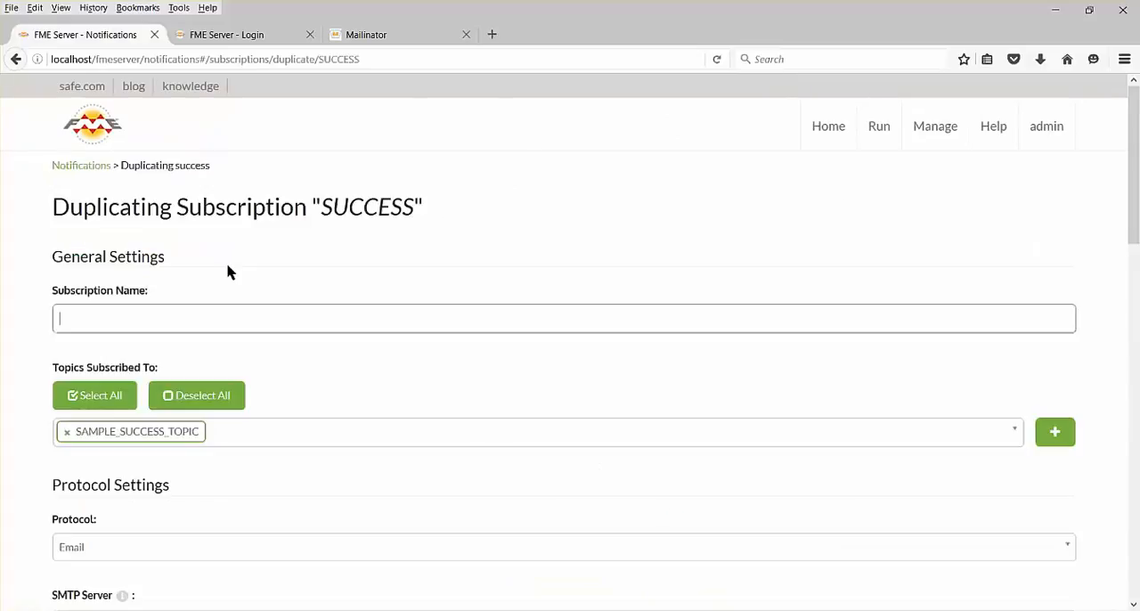
Name the duplicate subscription FAIL and replace its subscribed topic with SAMPLE_FAIL_TOPIC.
{"action": "left_click", "coordinate": [195, 314]}
{"action": "left_click", "coordinate": [67, 436]}
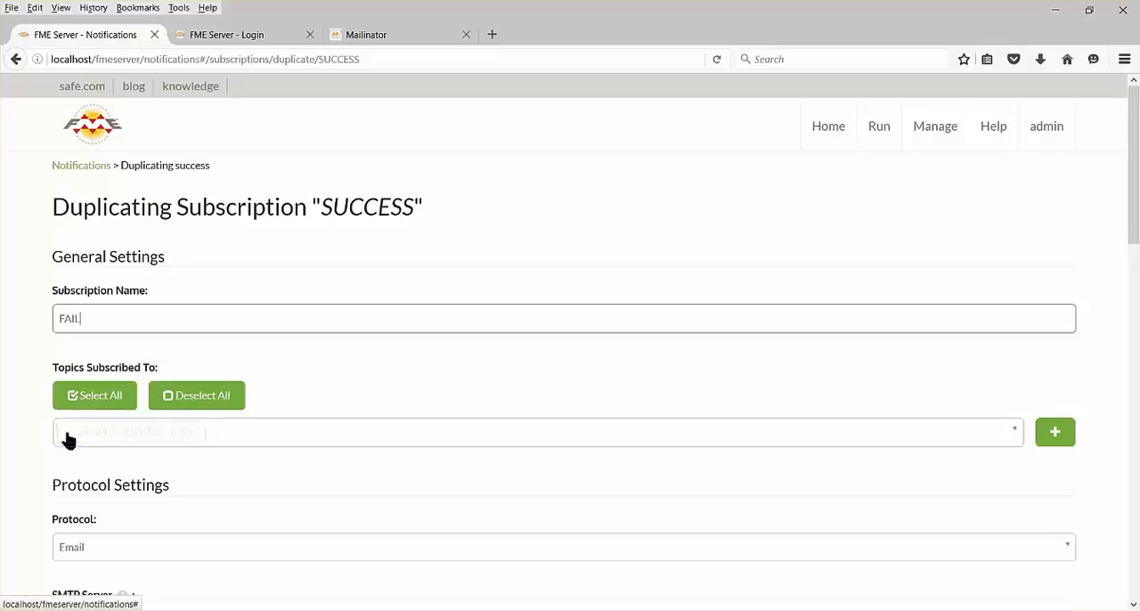
{"action": "left_click", "coordinate": [1017, 432]}
{"action": "scroll", "coordinate": [1015, 517], "scroll_direction": "down", "scroll_amount": 3}
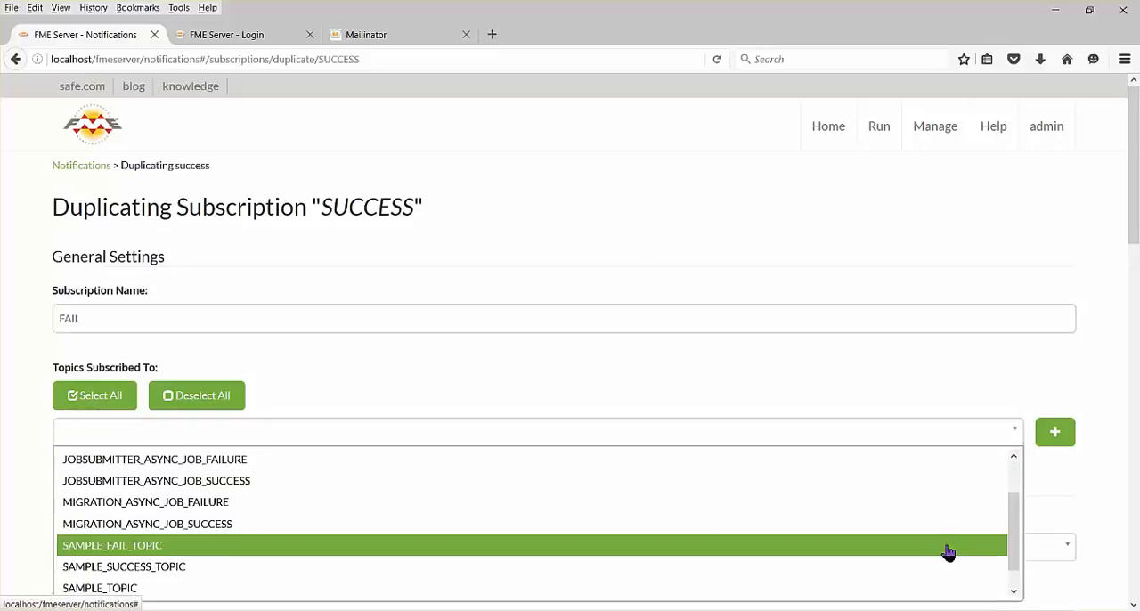
{"action": "left_click", "coordinate": [948, 552]}
Change the duplicate subscription's e-mail subject to FAIL and save it.
{"action": "left_click_drag", "start_coordinate": [1133, 252], "coordinate": [1135, 432]}
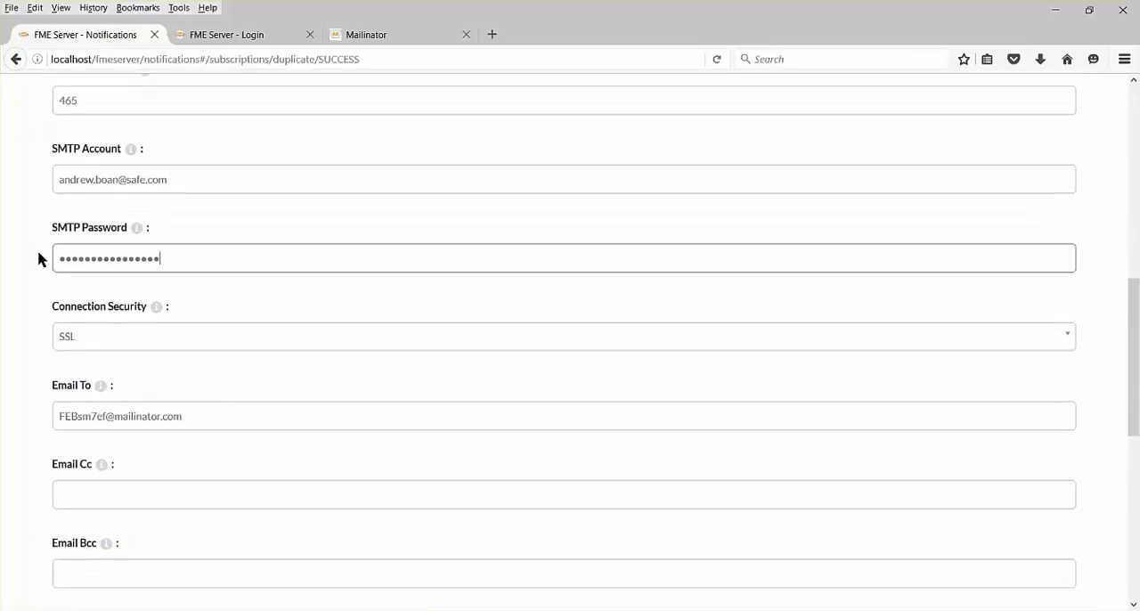
{"action": "left_click_drag", "start_coordinate": [1134, 357], "coordinate": [1134, 515]}
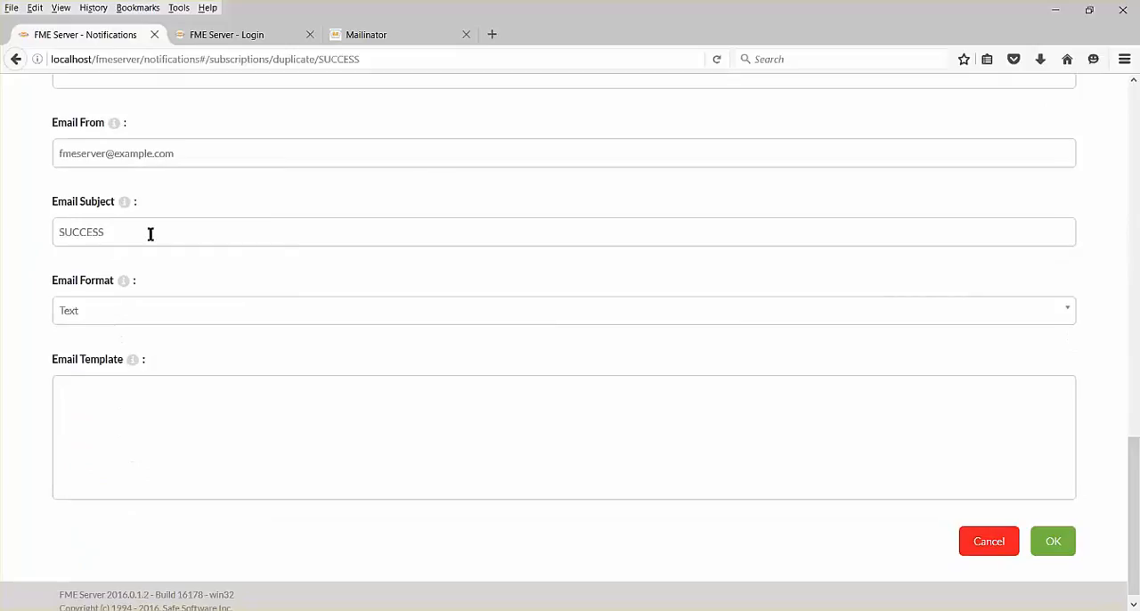
{"action": "left_click_drag", "start_coordinate": [151, 233], "coordinate": [4, 224]}
{"action": "type", "text": "F"}
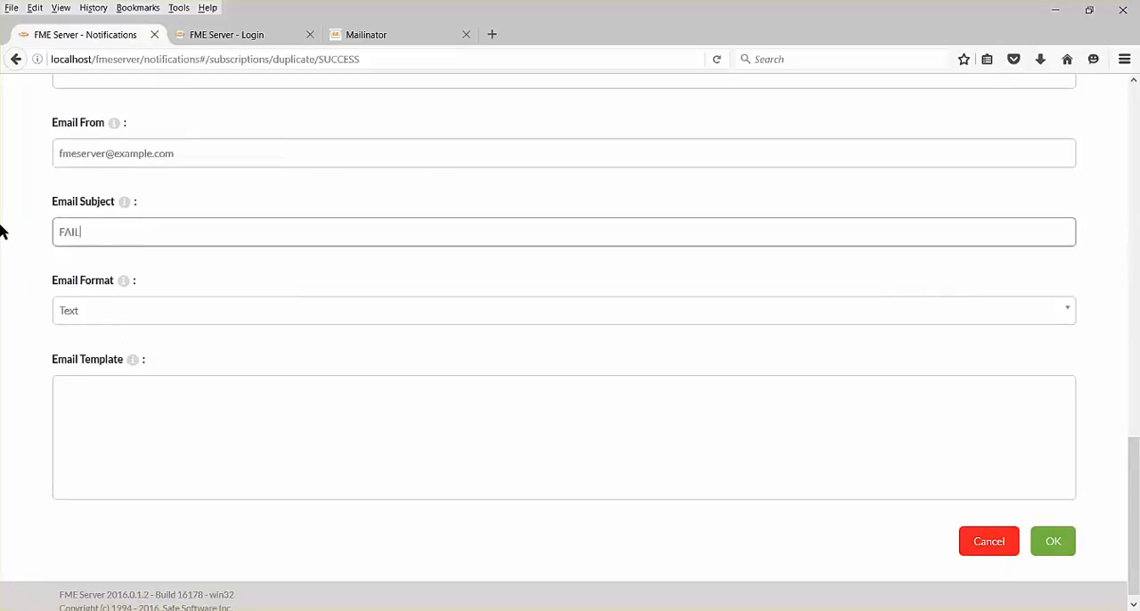
{"action": "type", "text": "AIL"}
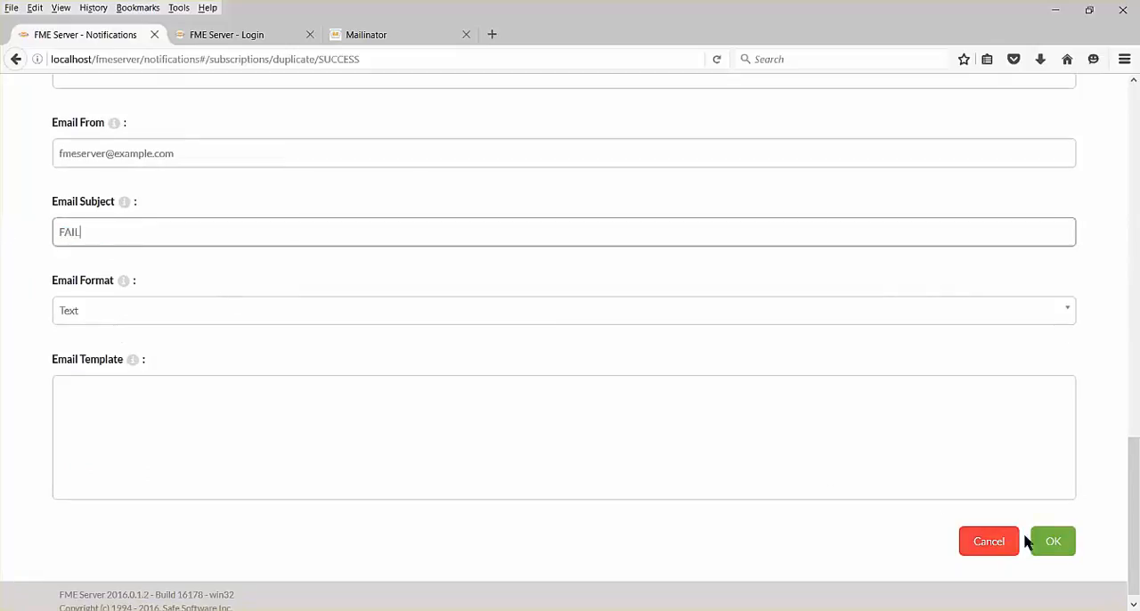
{"action": "left_click", "coordinate": [1053, 543]}
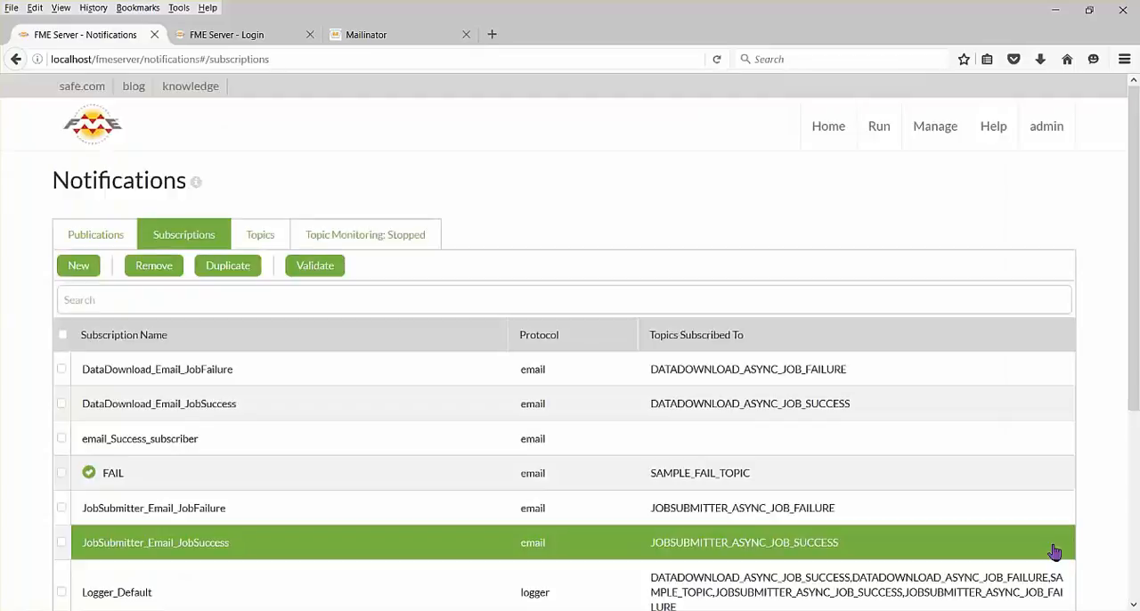
Log in to FME Server in the other browser tab and run demoSuccessFail-Begin.fmw with its existing parameters.
{"action": "left_click", "coordinate": [255, 39]}
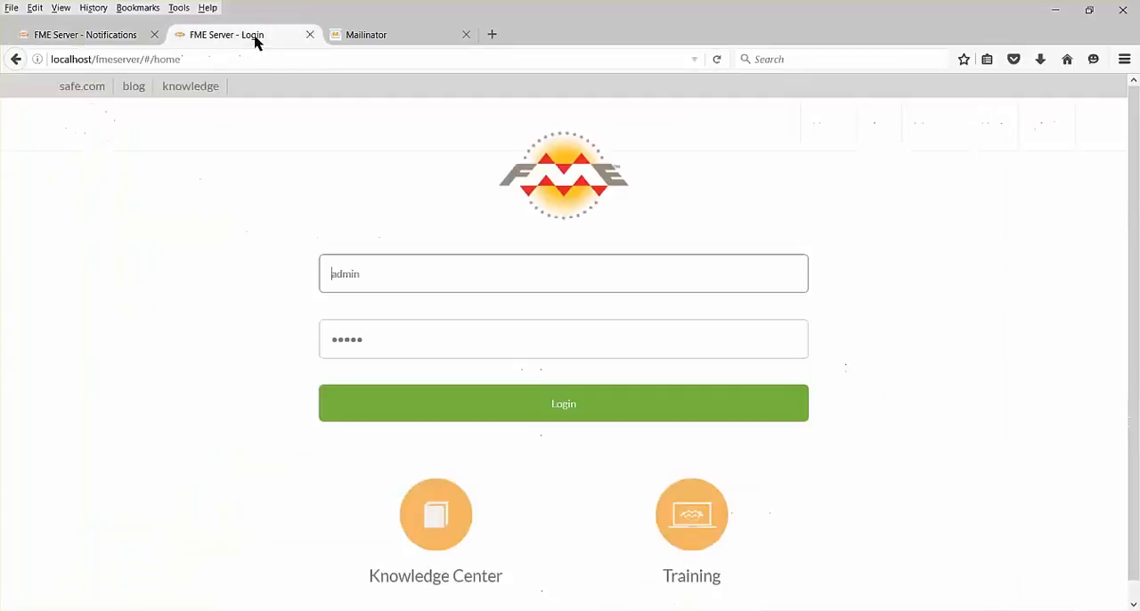
{"action": "left_click", "coordinate": [490, 405]}
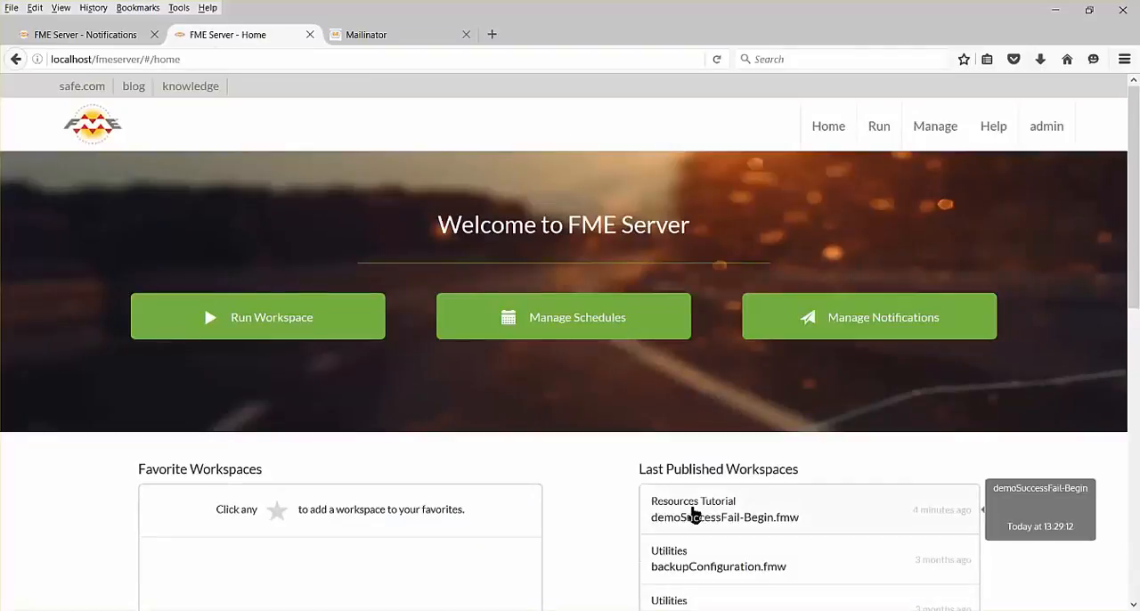
{"action": "left_click", "coordinate": [694, 516]}
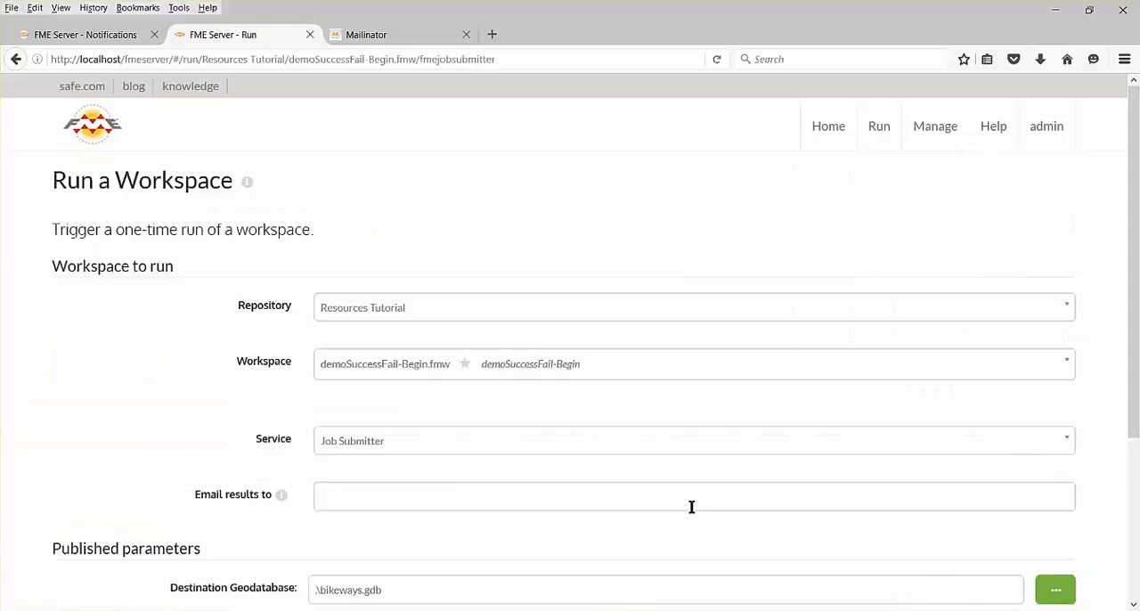
{"action": "scroll", "coordinate": [980, 401], "scroll_direction": "down", "scroll_amount": 3}
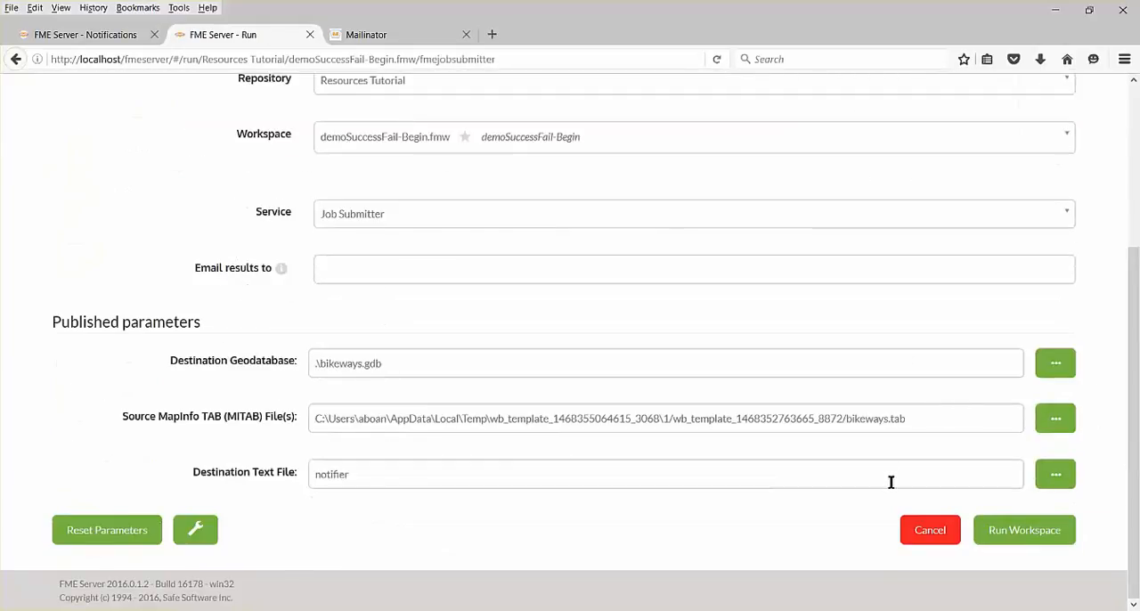
{"action": "left_click", "coordinate": [1016, 531]}
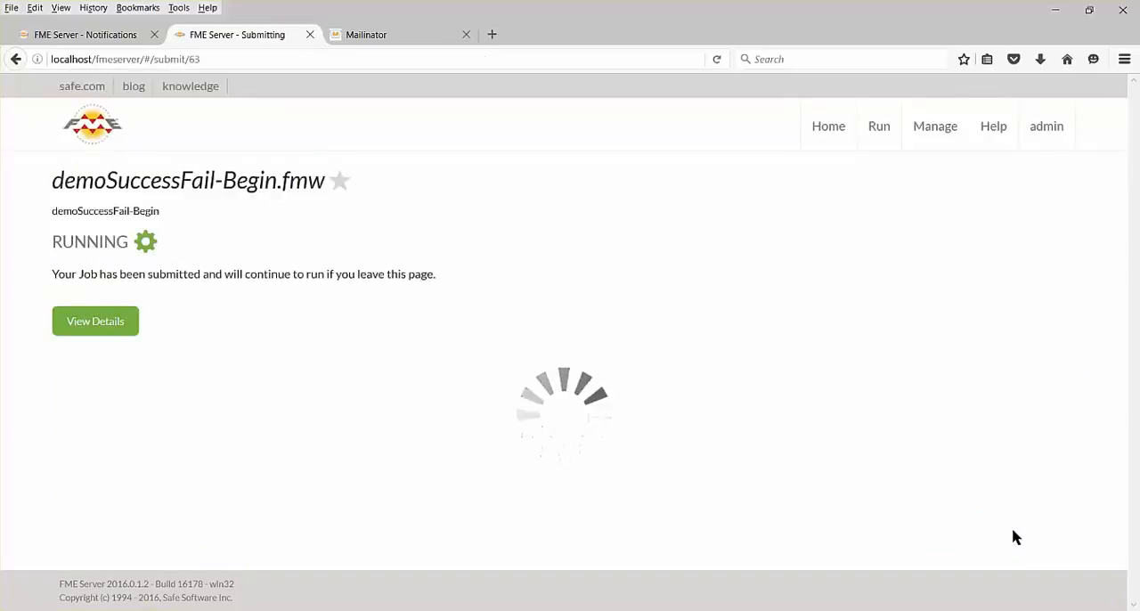
Check the Mailinator inbox for the success notification e-mail, and return to the FME Server job page.
{"action": "left_click", "coordinate": [419, 39]}
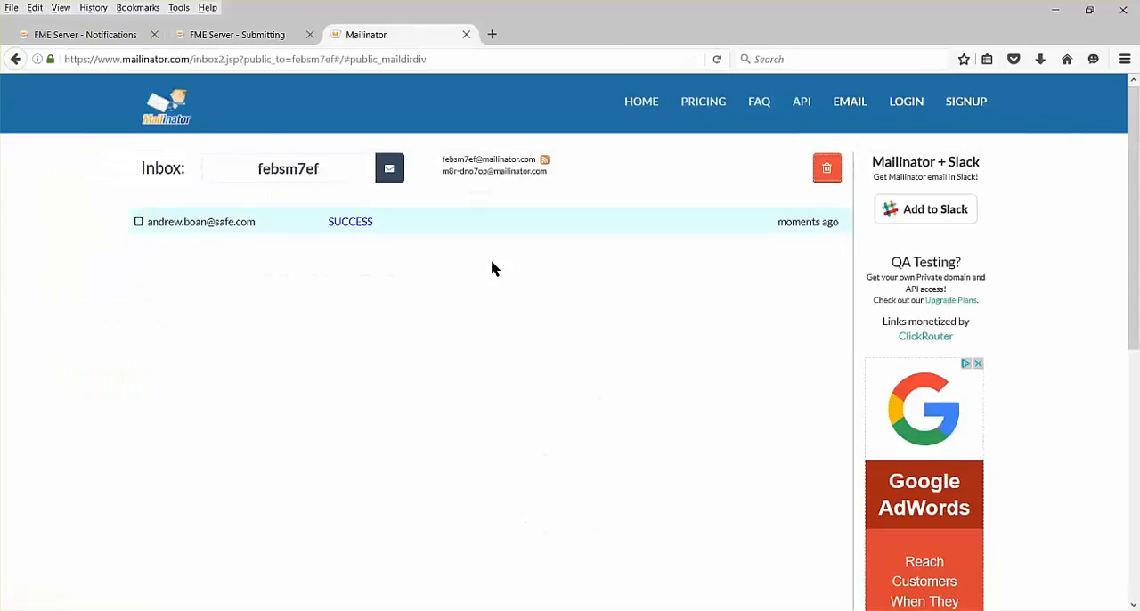
{"action": "left_click", "coordinate": [264, 40]}
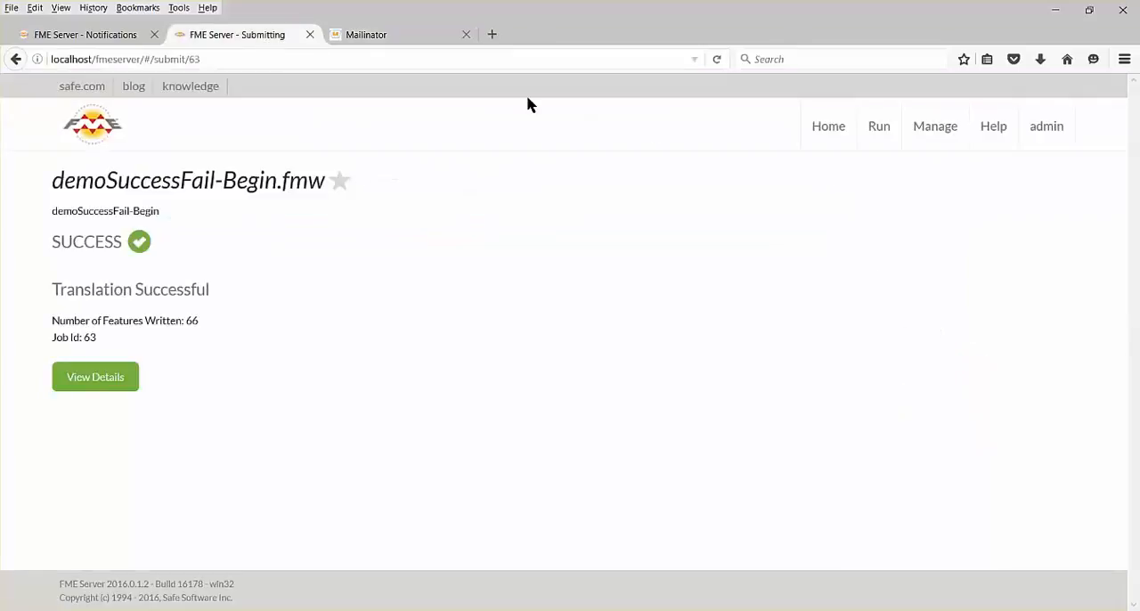
Run demoSuccessFail-Begin.fmw again with the source MapInfo file's extension changed to .shp, so the file name is bikeways.shp.
{"action": "left_click", "coordinate": [828, 131]}
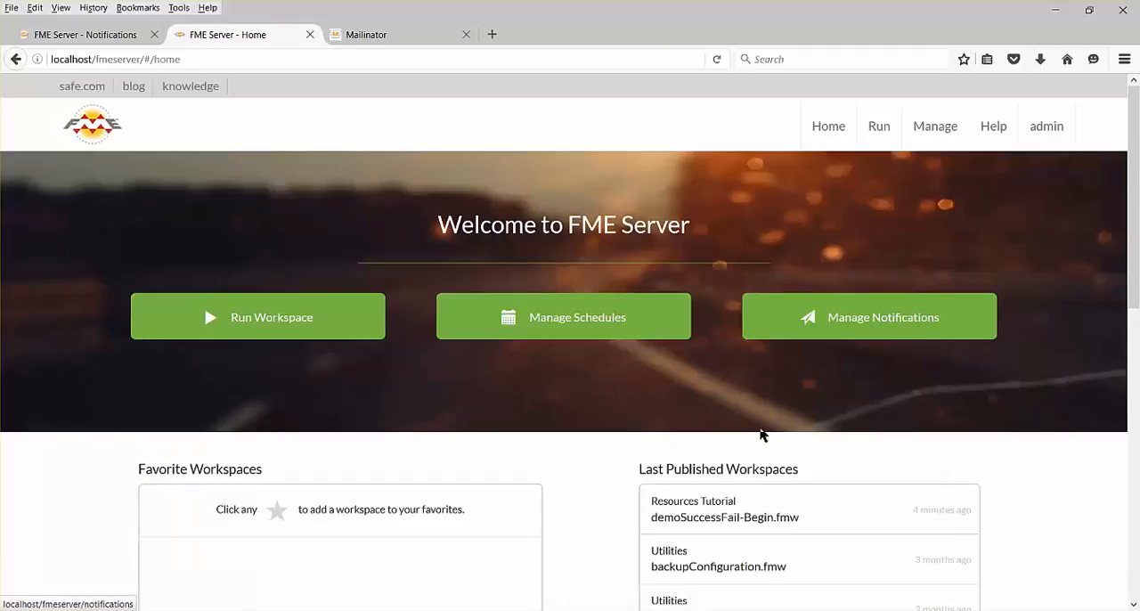
{"action": "left_click", "coordinate": [750, 506]}
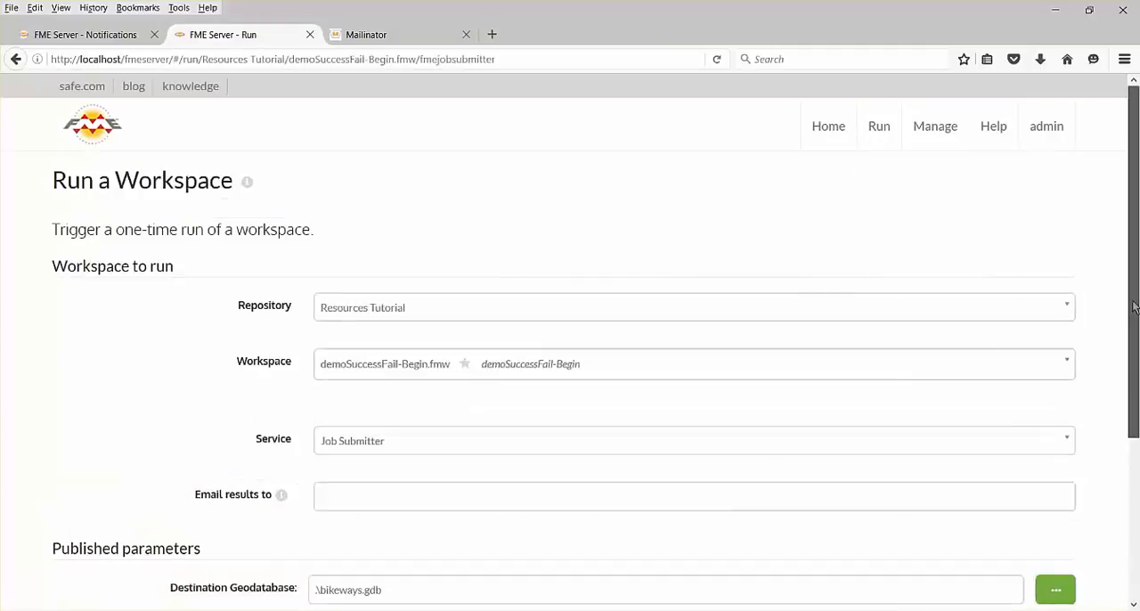
{"action": "left_click_drag", "start_coordinate": [1135, 303], "coordinate": [1135, 506]}
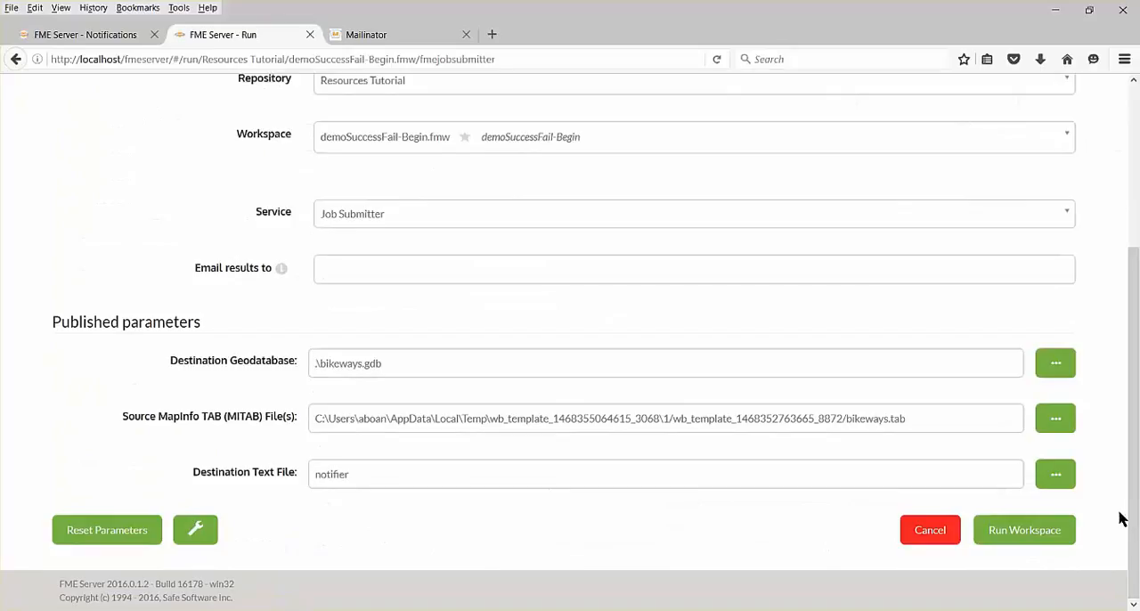
{"action": "left_click", "coordinate": [919, 419]}
{"action": "key", "text": "BackSpace"}
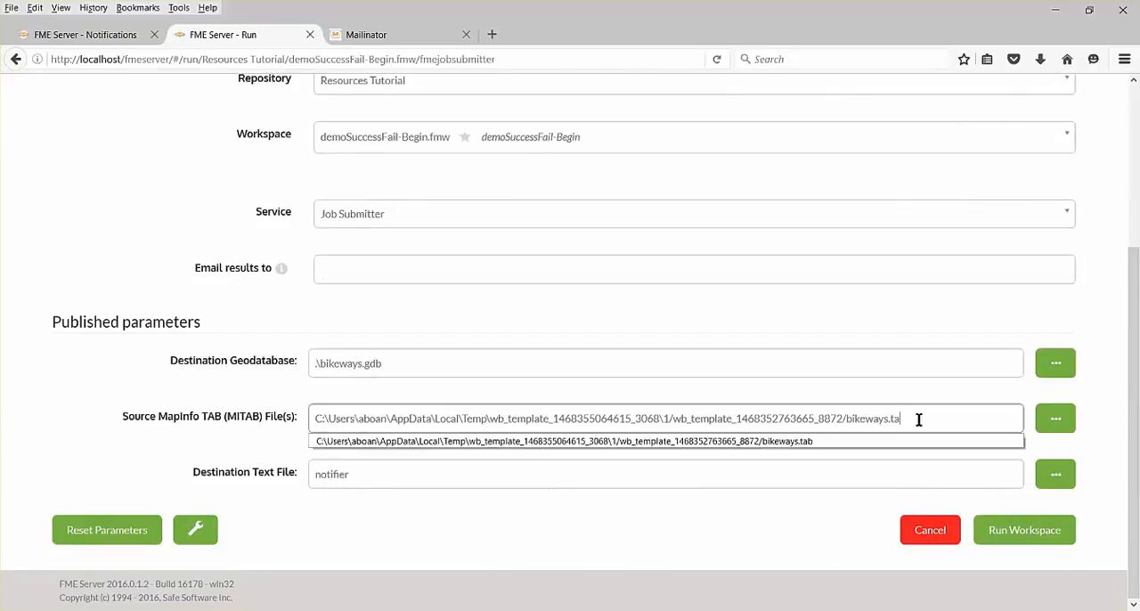
{"action": "type", "text": "shp"}
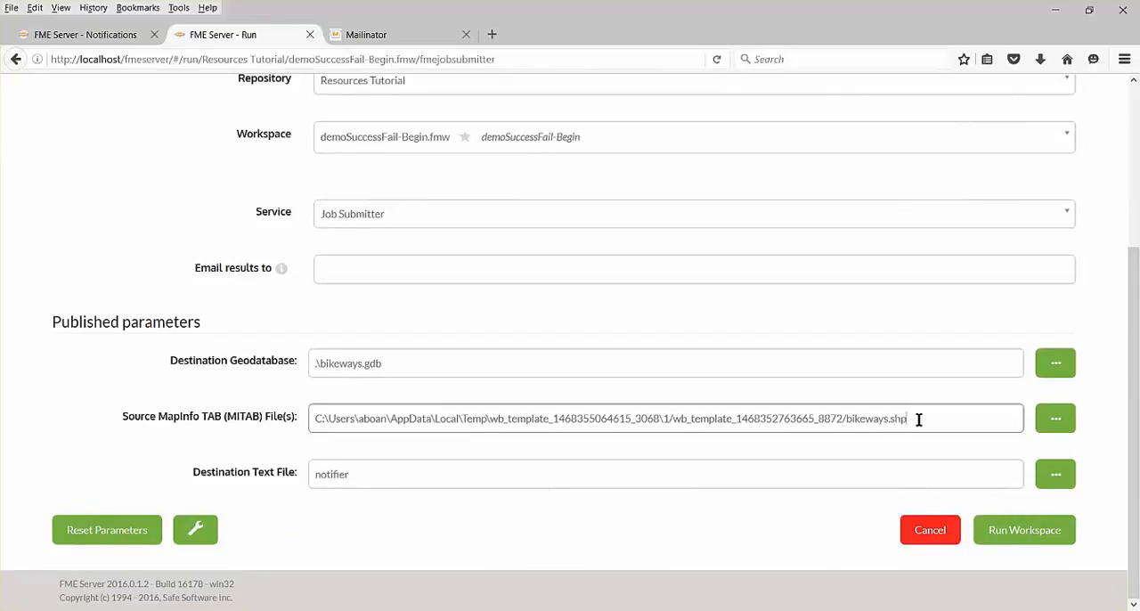
{"action": "left_click", "coordinate": [1011, 531]}
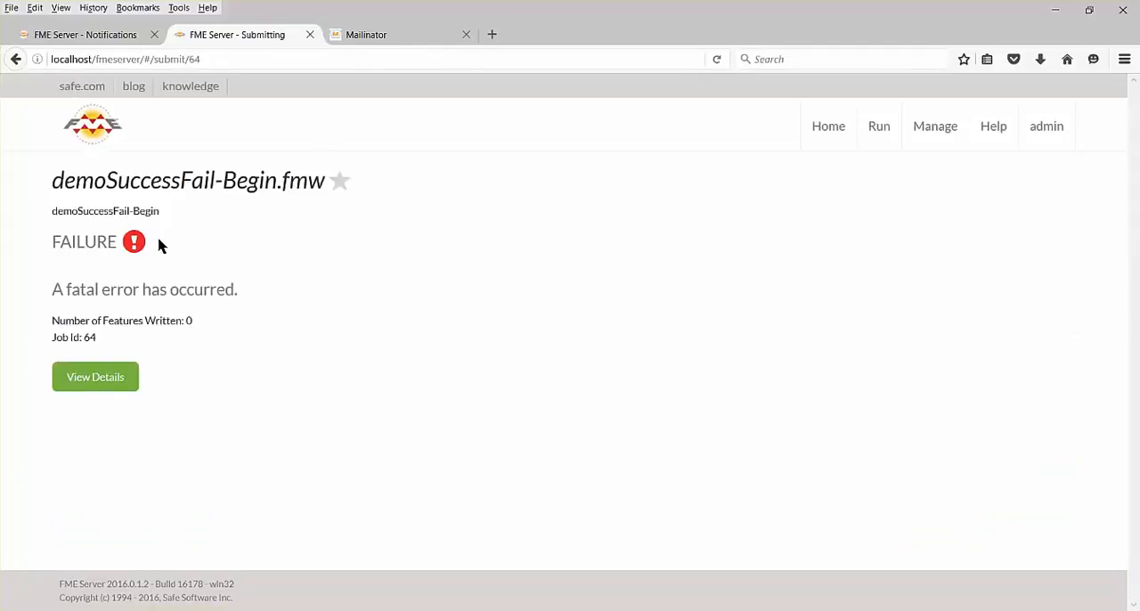
Switch to the Mailinator inbox and reload it to check for the failure notification e-mail.
{"action": "left_click", "coordinate": [376, 38]}
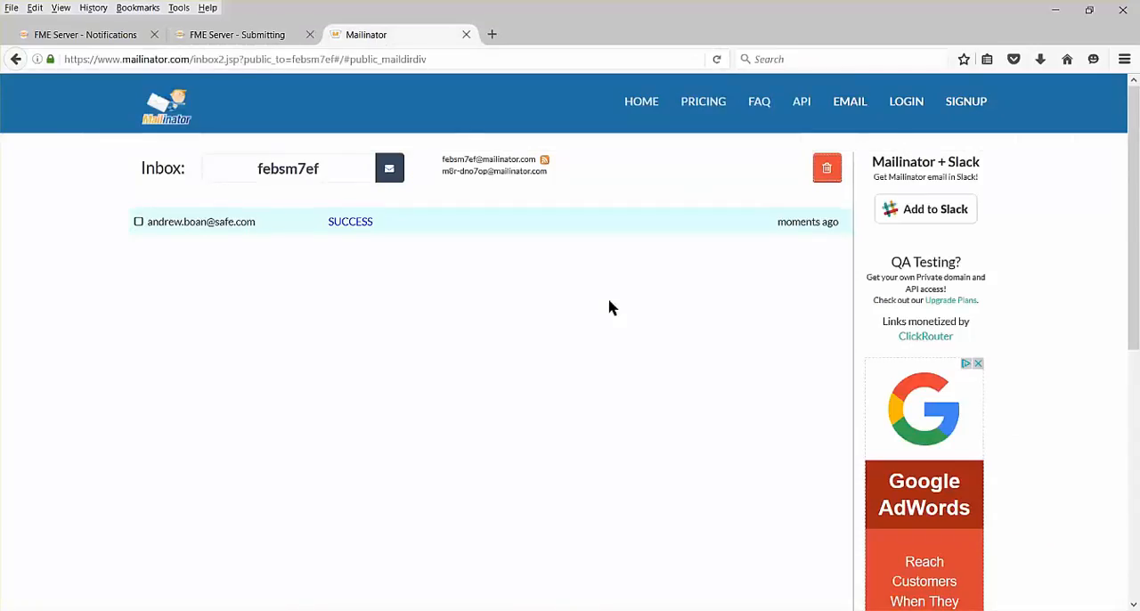
{"action": "left_click", "coordinate": [718, 59]}
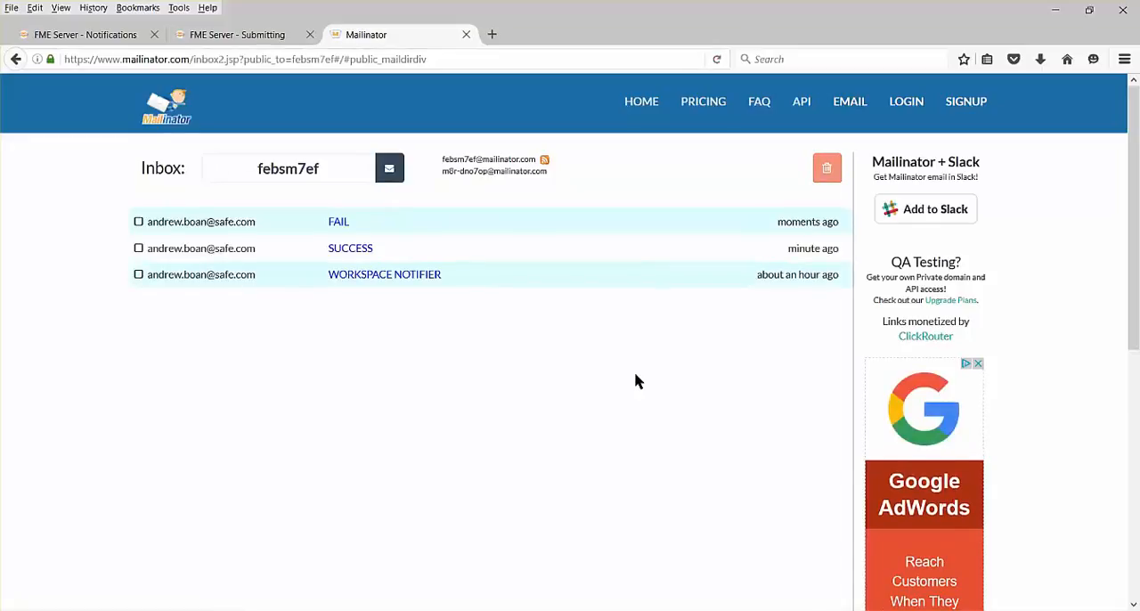